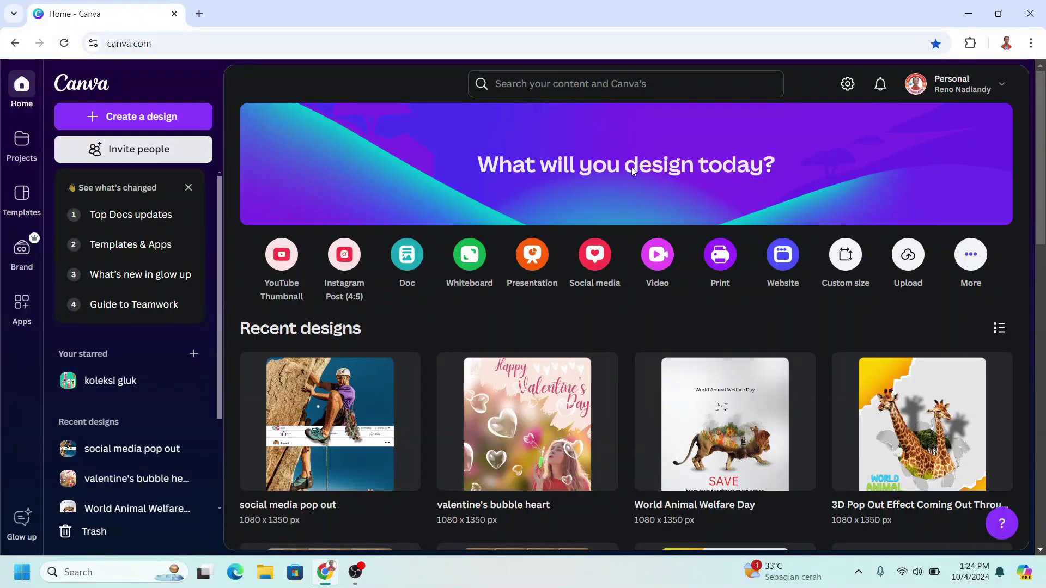
- Start a new blank 1080 × 1080 px Instagram Post (Square) design
left_click(152, 117)
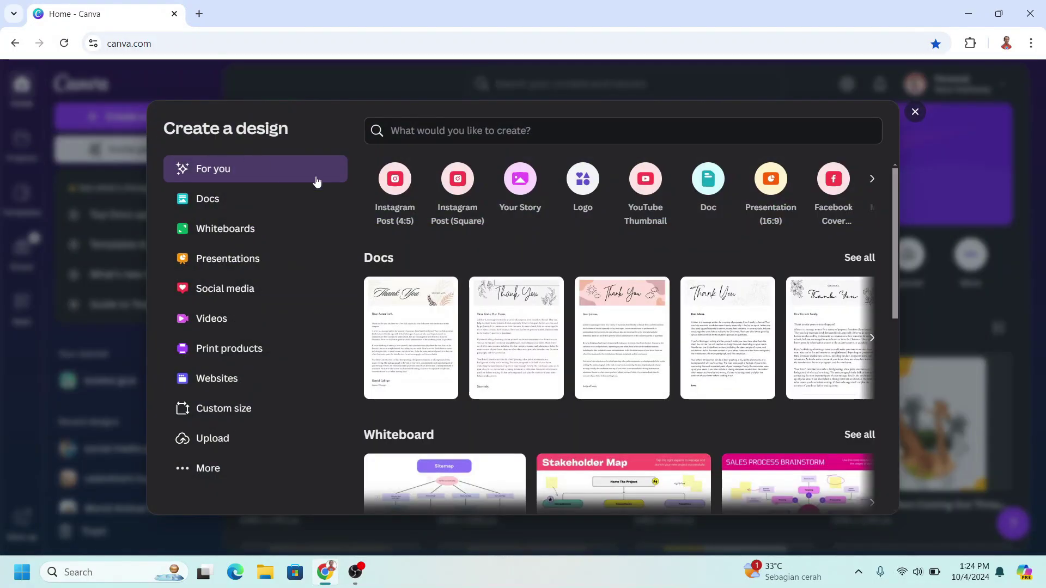
left_click(461, 180)
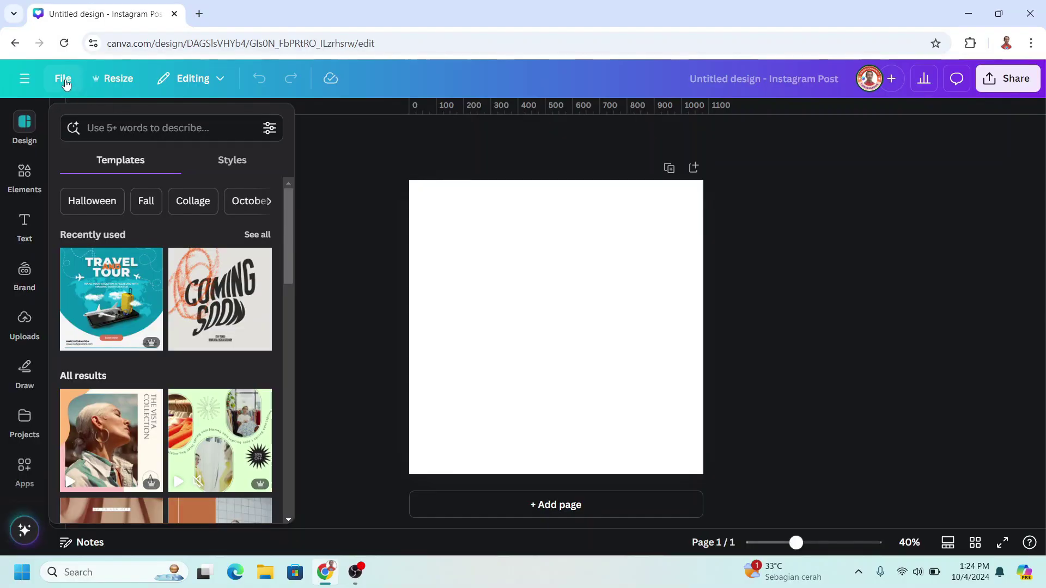
left_click(63, 80)
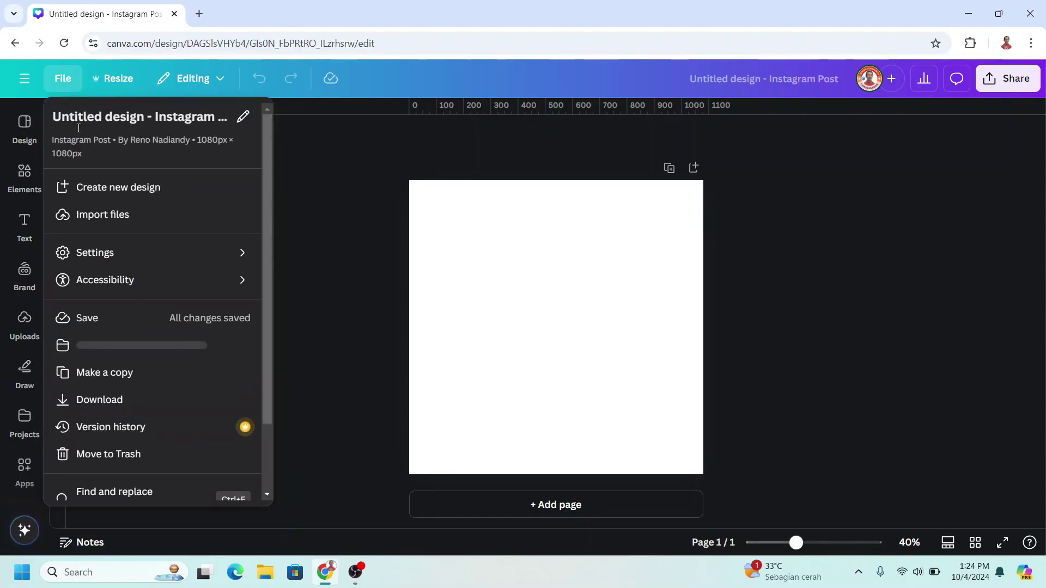
- Add custom guides with 3 columns, 3 rows and a 0 gap to the canvas
mouse_move(113, 256)
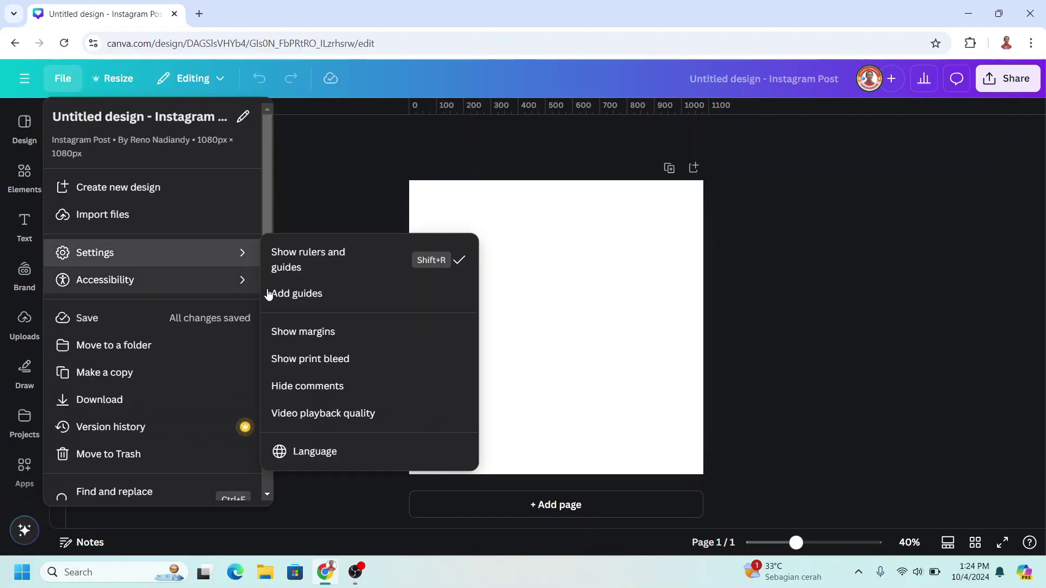
left_click(306, 298)
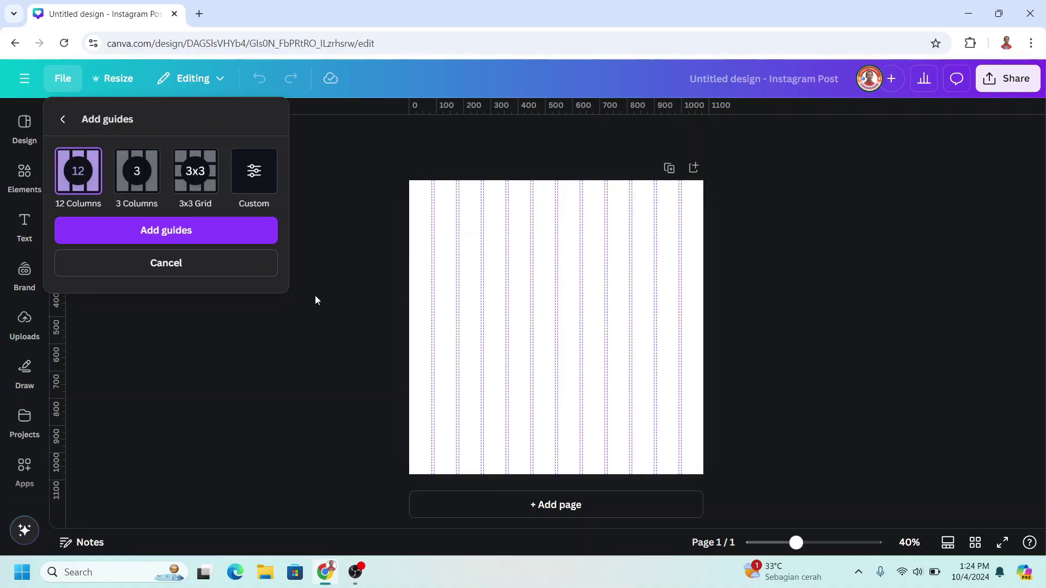
left_click(255, 187)
left_click(56, 249)
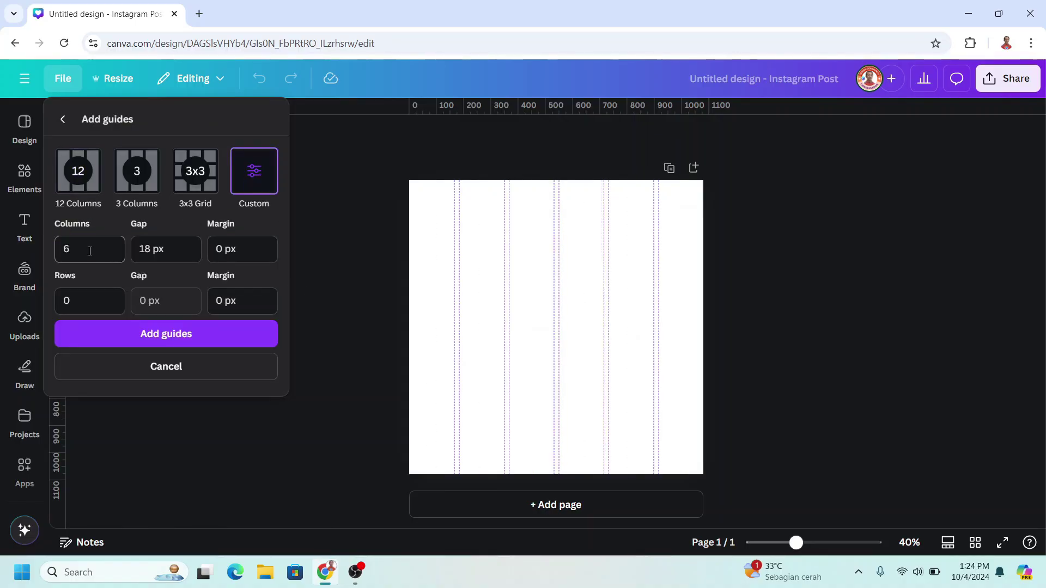
left_click(76, 251)
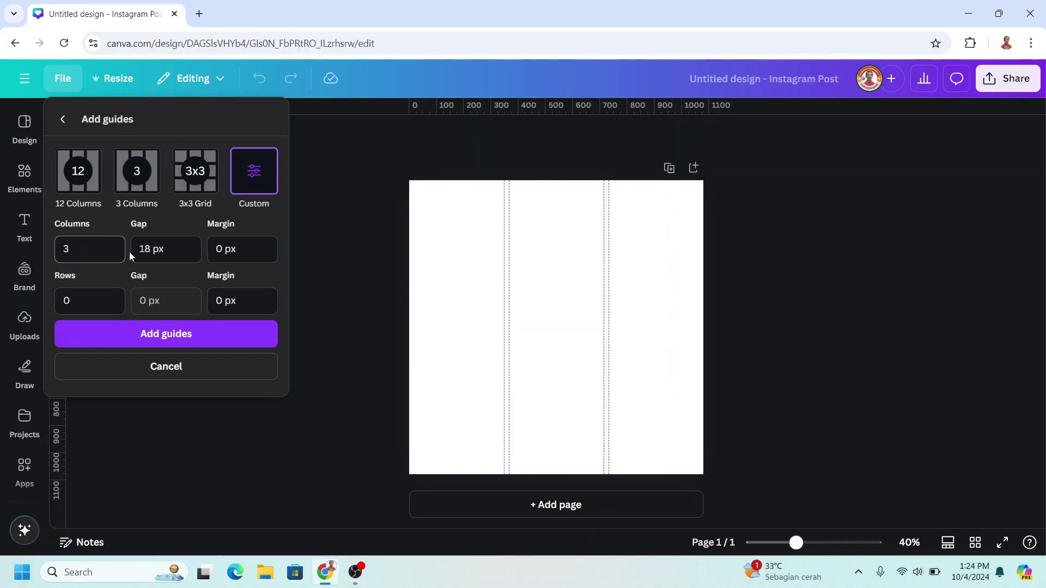
left_click(161, 255)
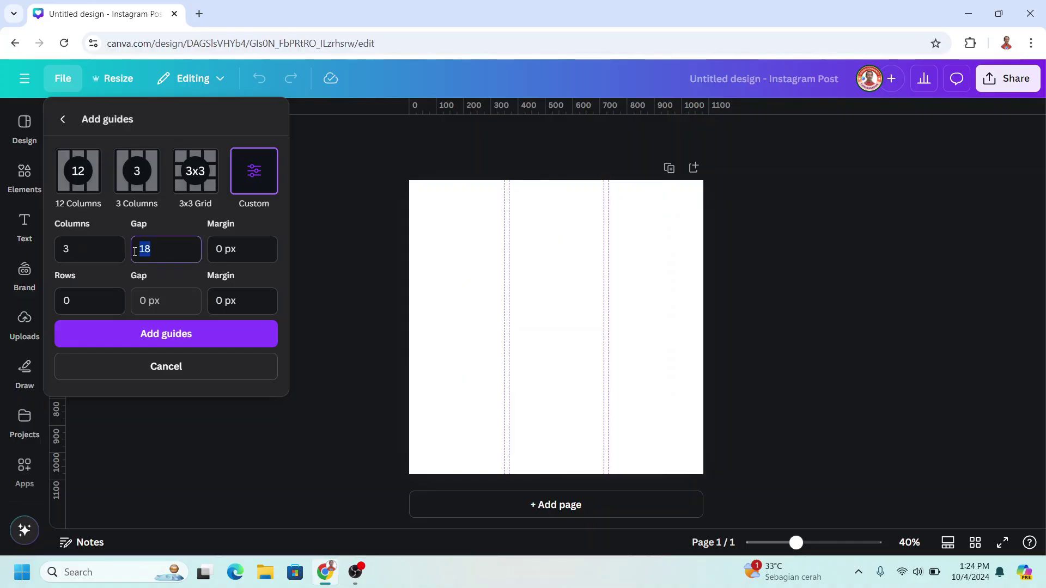
key("Return")
left_click(89, 303)
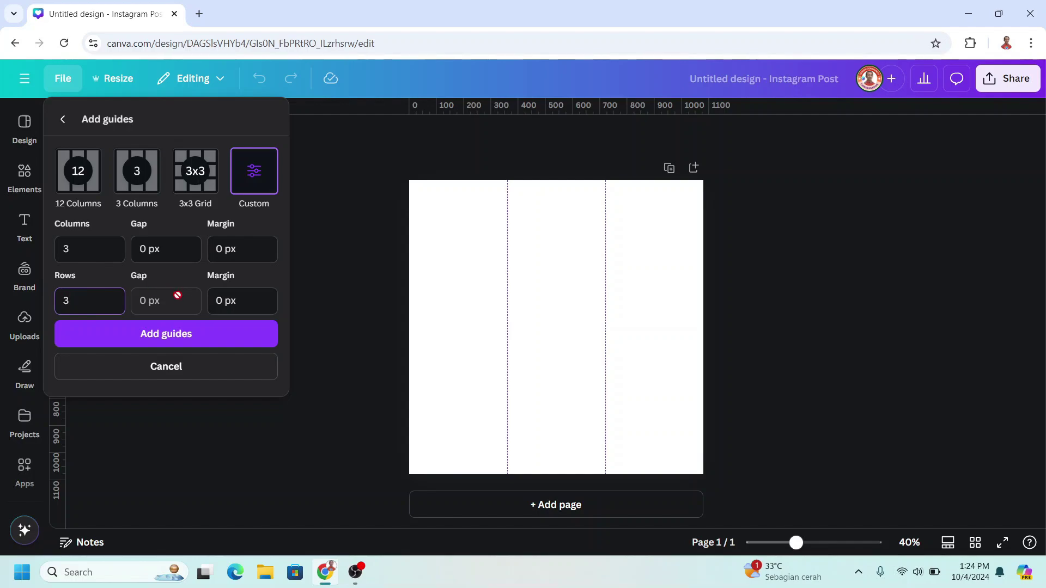
left_click(189, 340)
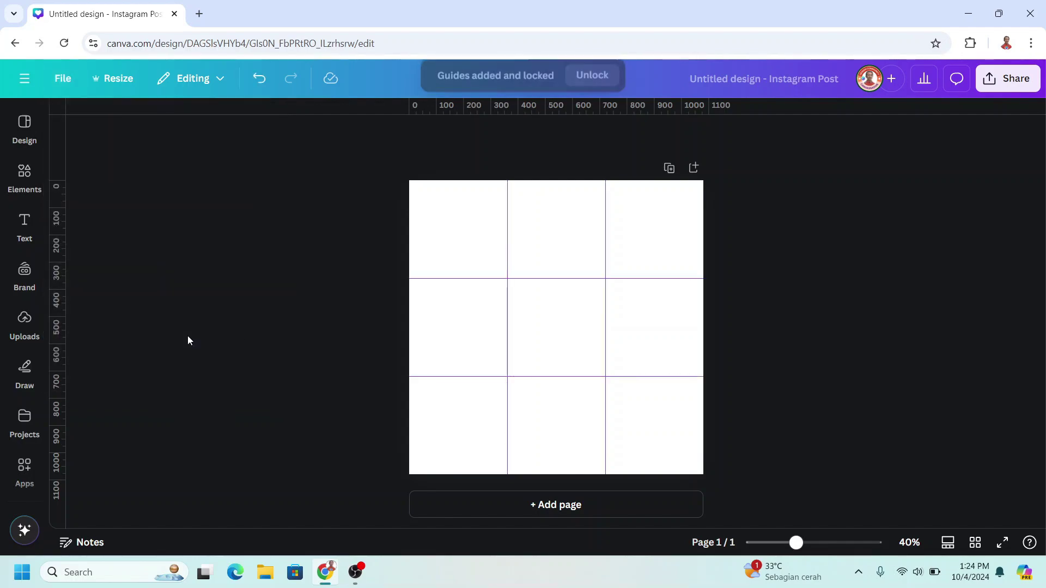
- Add the wood box image from Recently used and size it into the top-left cell
left_click(24, 173)
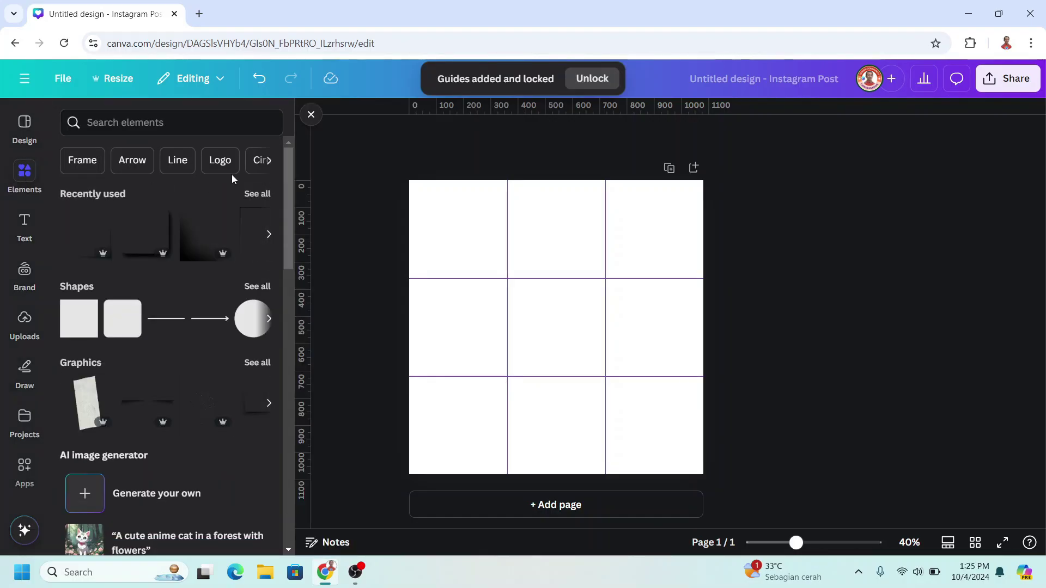
left_click(256, 194)
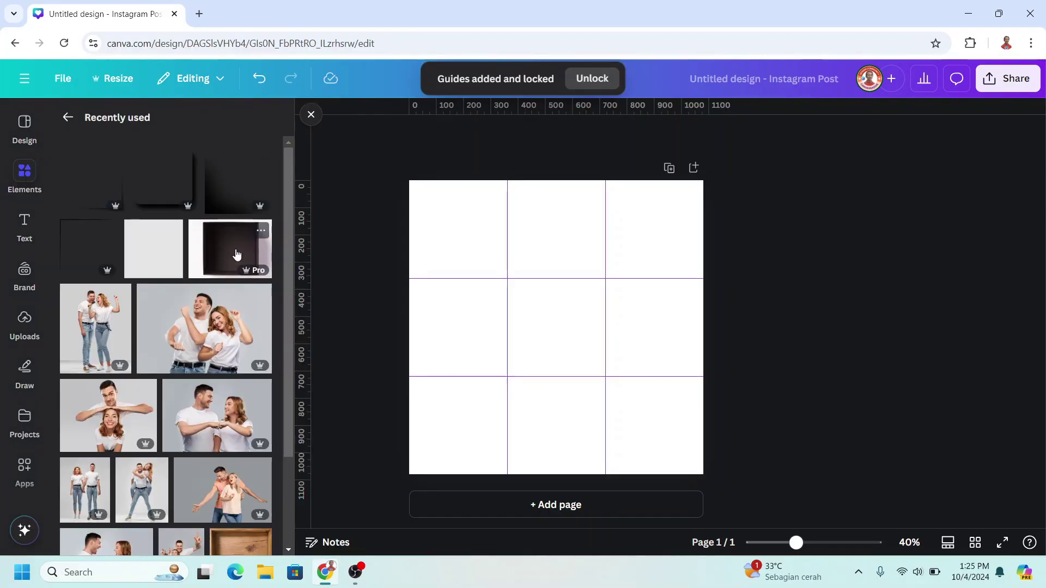
scroll(236, 256, "down", 2)
left_click(261, 421)
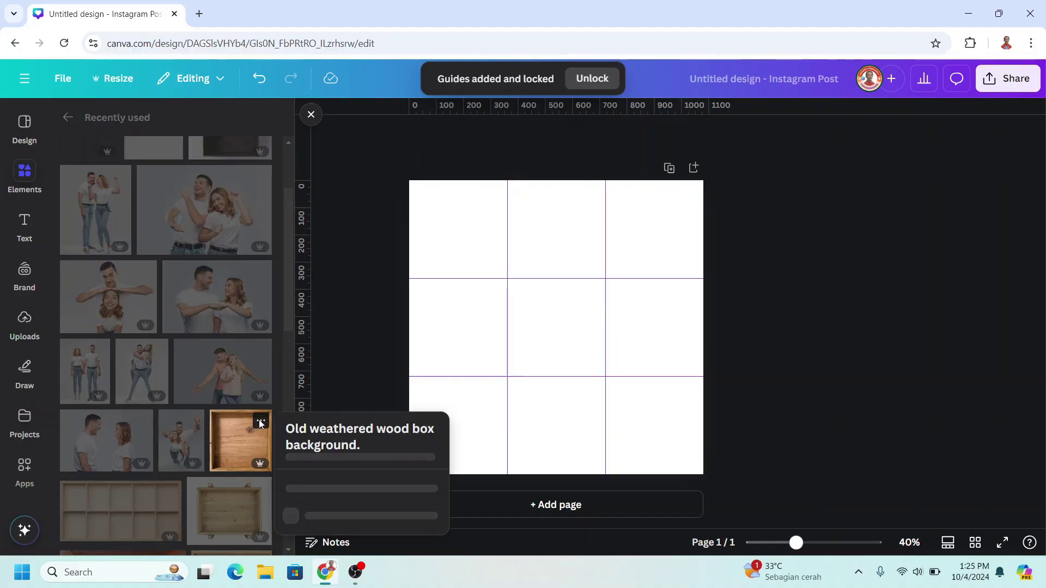
left_click(239, 453)
left_click(239, 453)
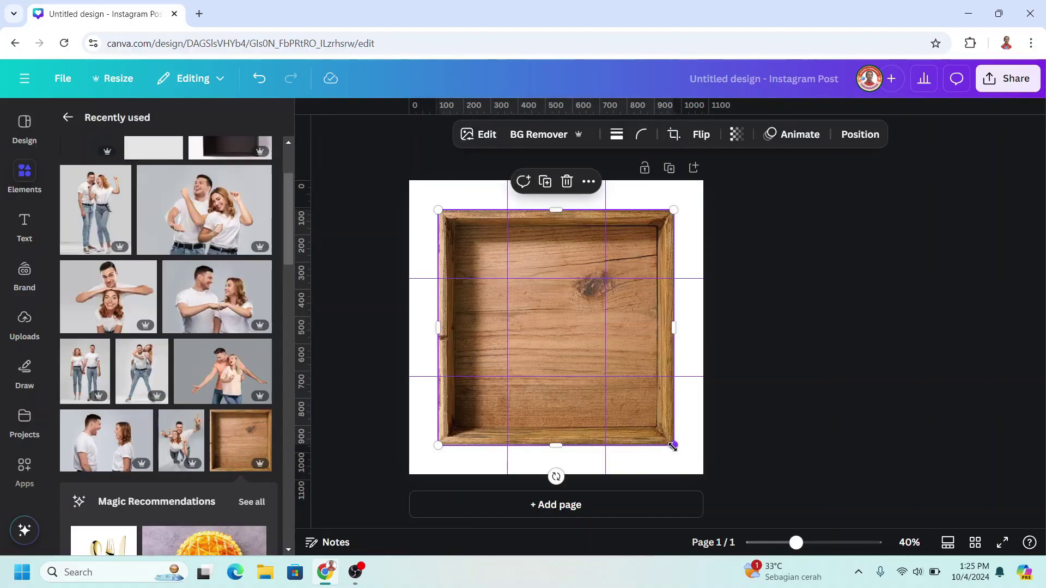
left_click_drag(672, 444, 532, 300)
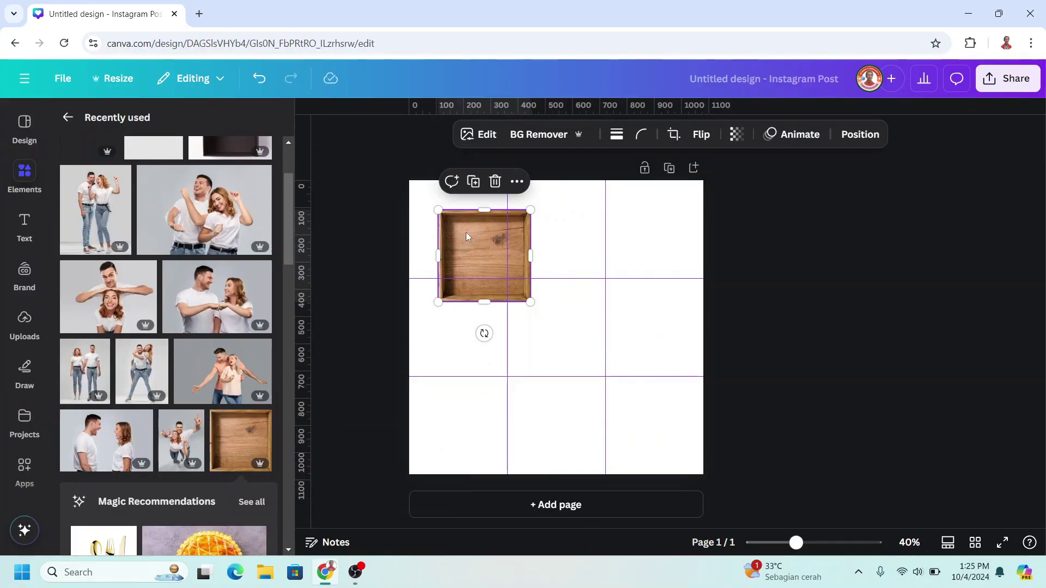
left_click_drag(466, 232, 437, 204)
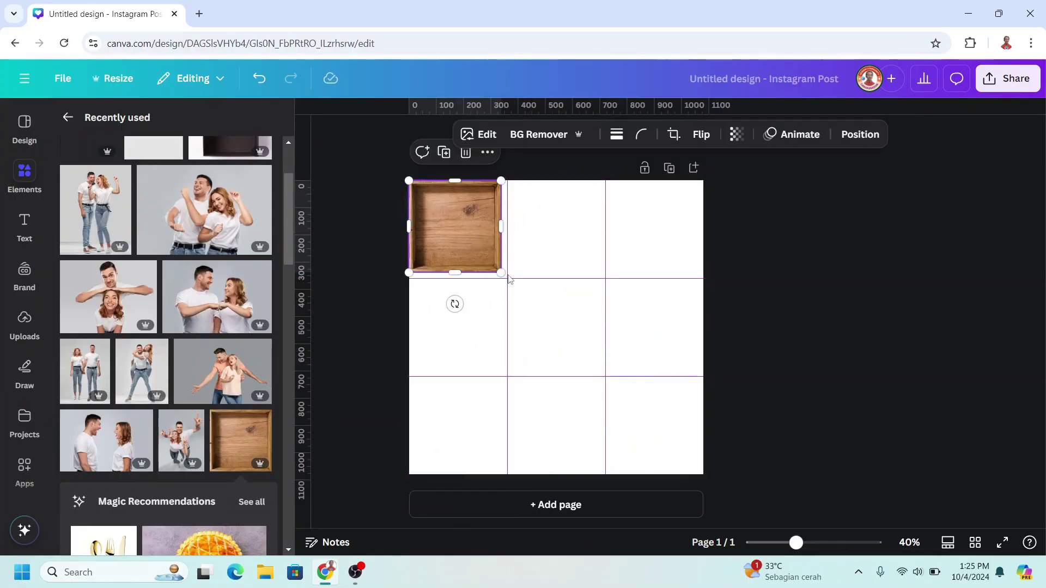
left_click_drag(507, 280, 514, 285)
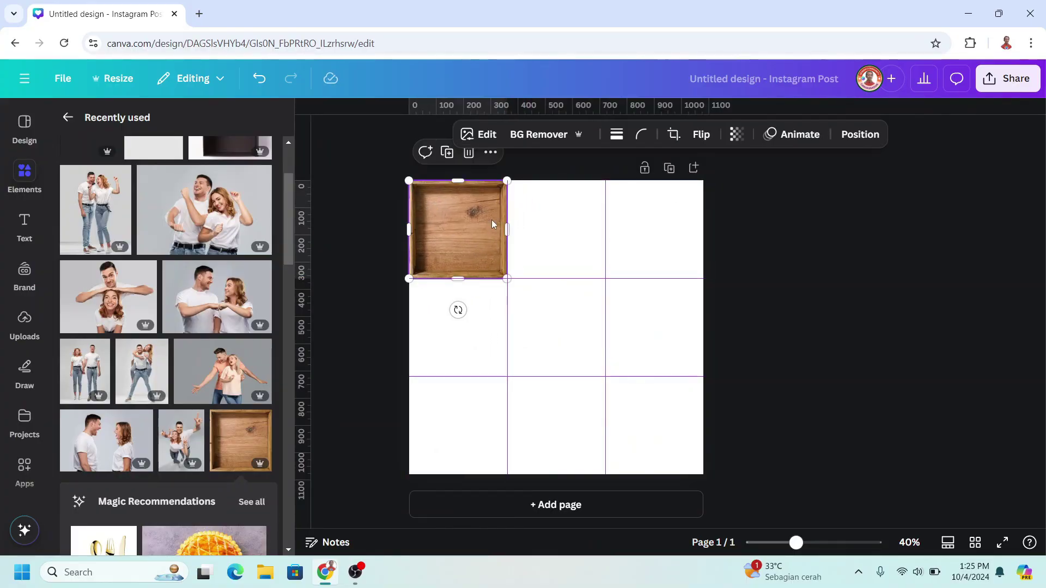
- Duplicate the wood box across the top row, then copy that row into rows two and three
left_click(447, 152)
left_click_drag(462, 223, 551, 224)
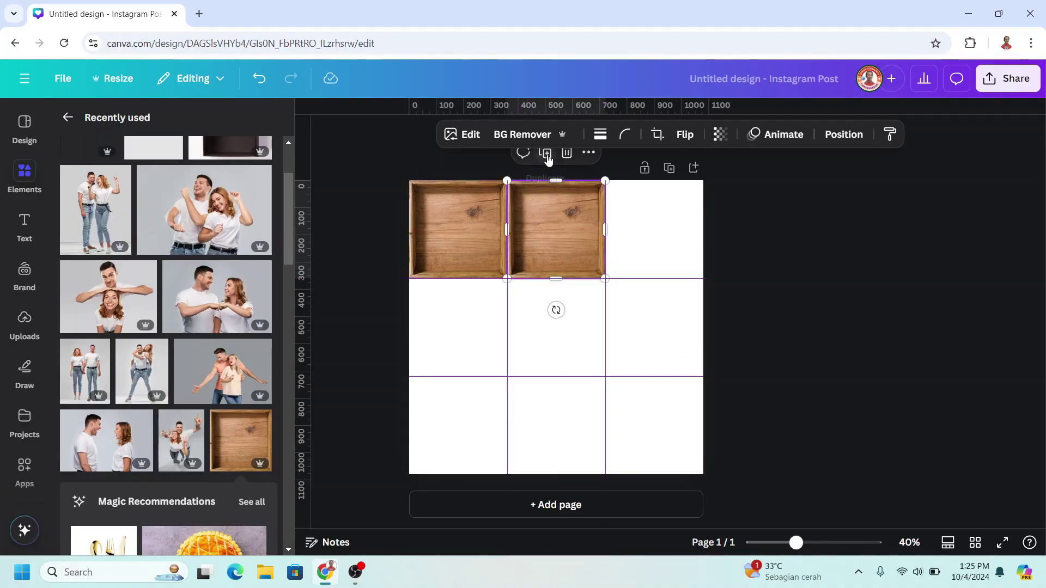
left_click(546, 154)
left_click_drag(749, 235, 375, 311)
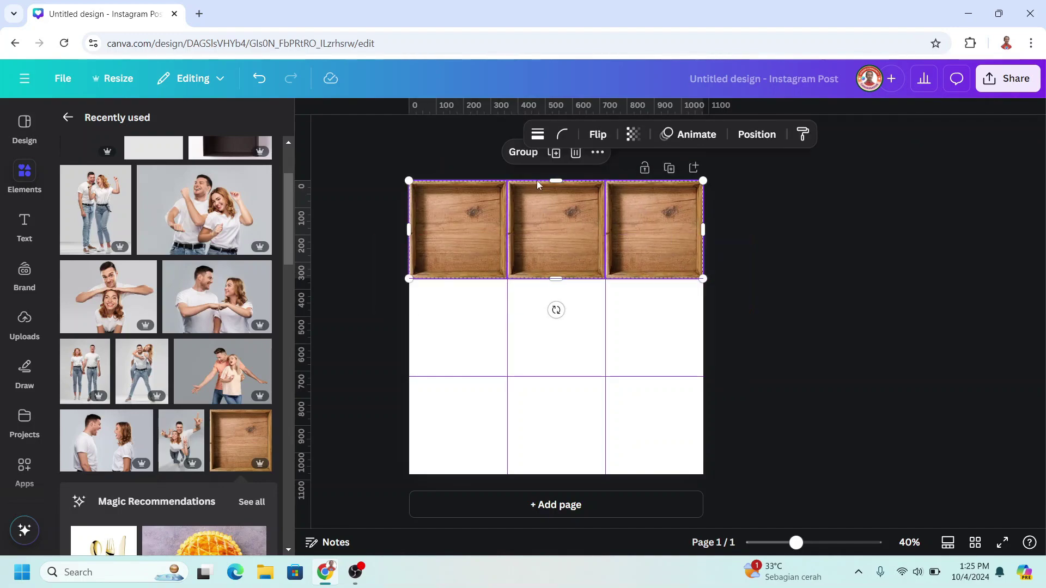
left_click_drag(545, 229, 557, 323)
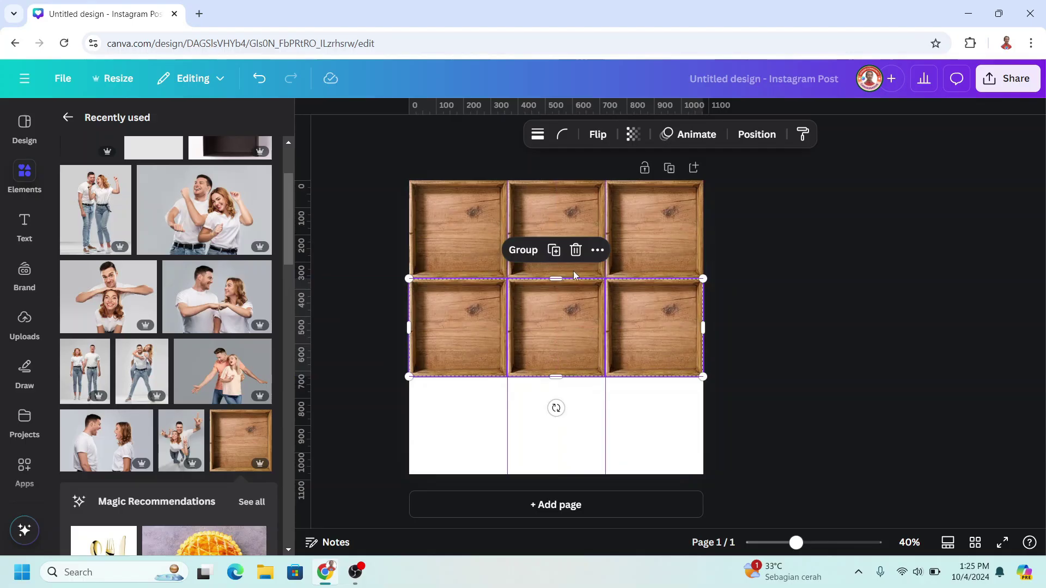
left_click(552, 248)
left_click(766, 318)
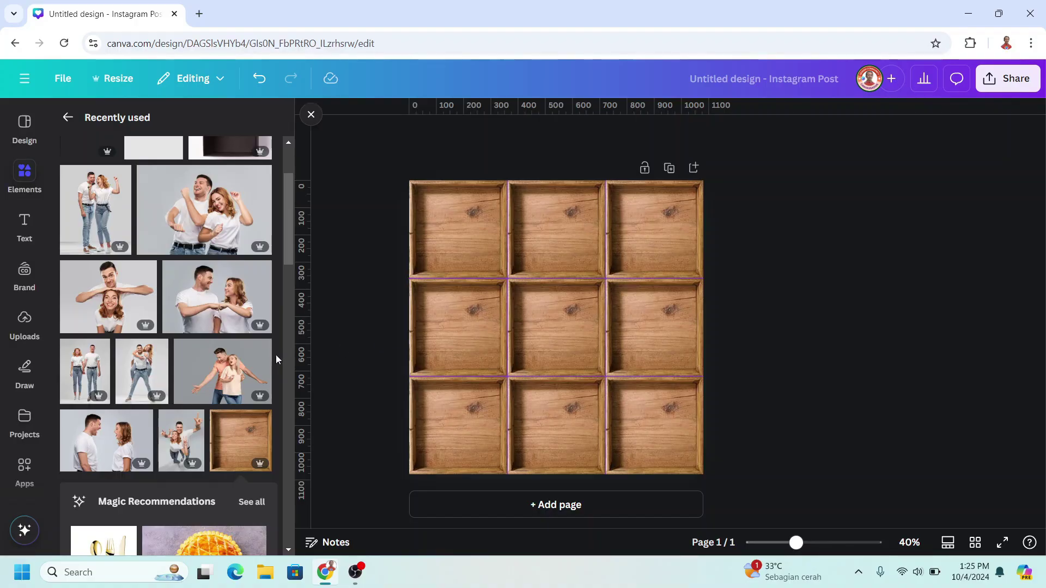
- Add the couple photo, crop it 1:1 around the man, and move it to the top-left cells
left_click(107, 439)
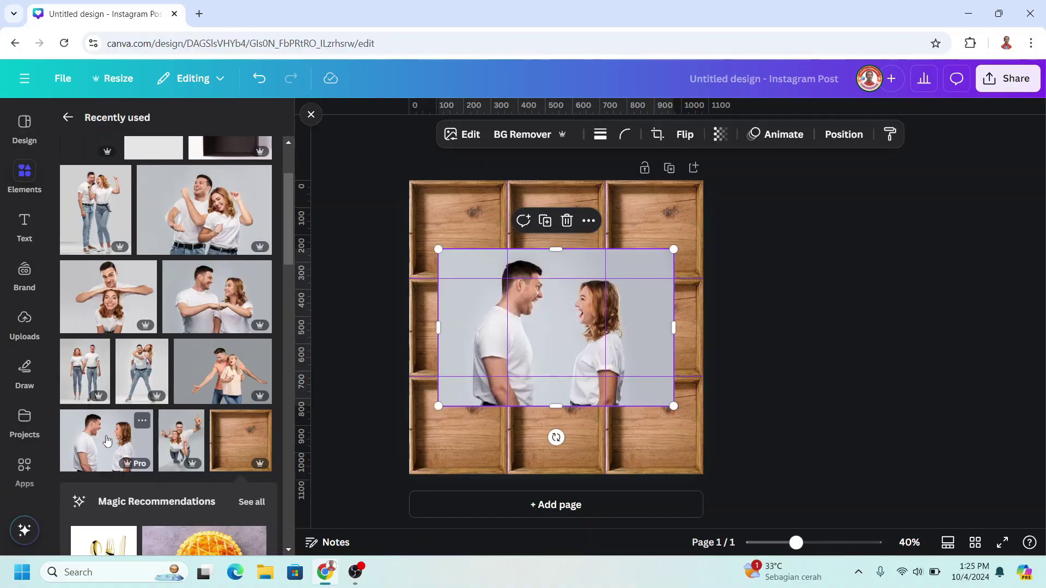
double_click(563, 324)
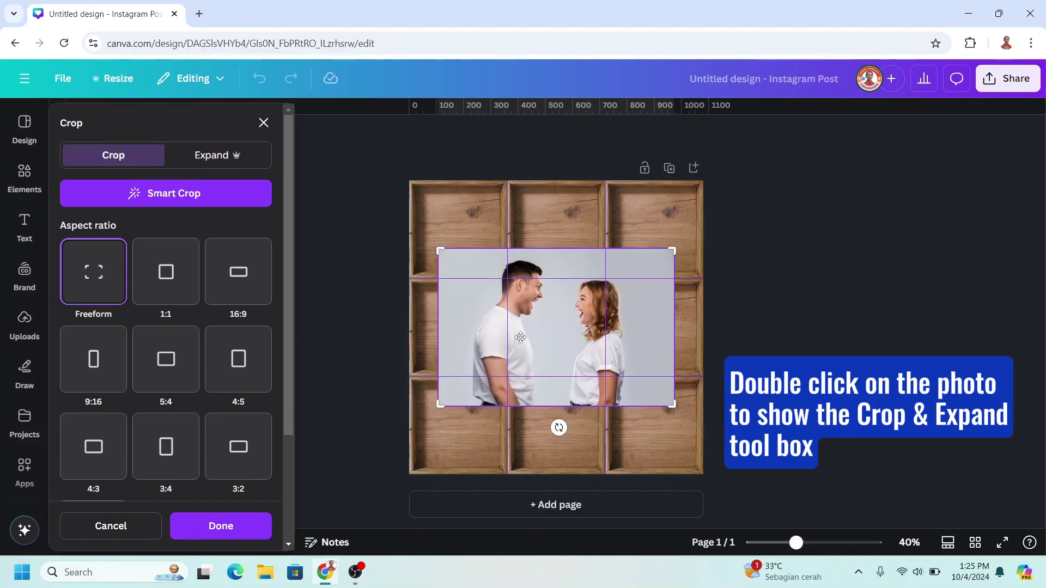
left_click(166, 284)
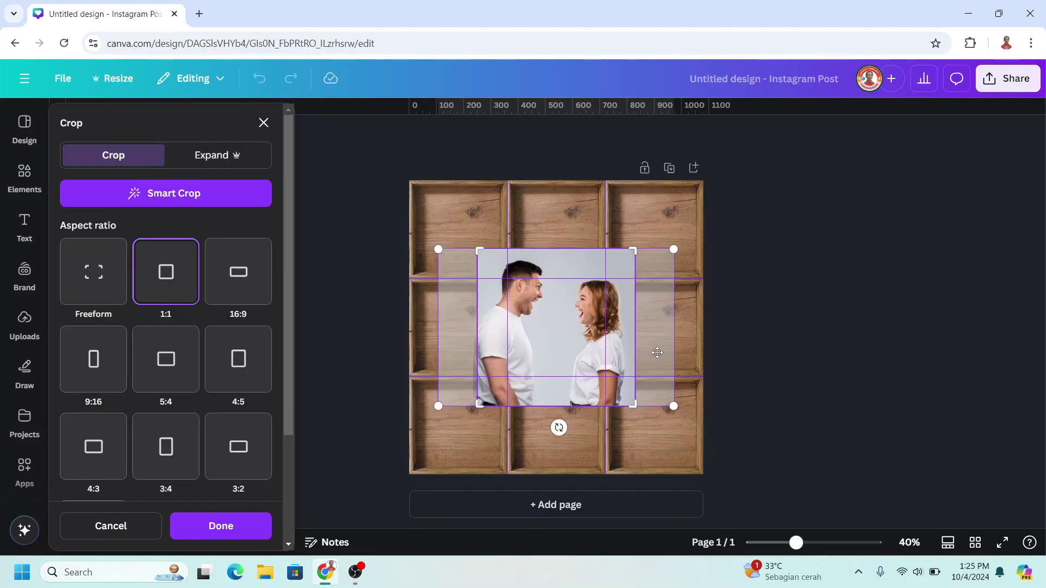
left_click_drag(674, 405, 784, 495)
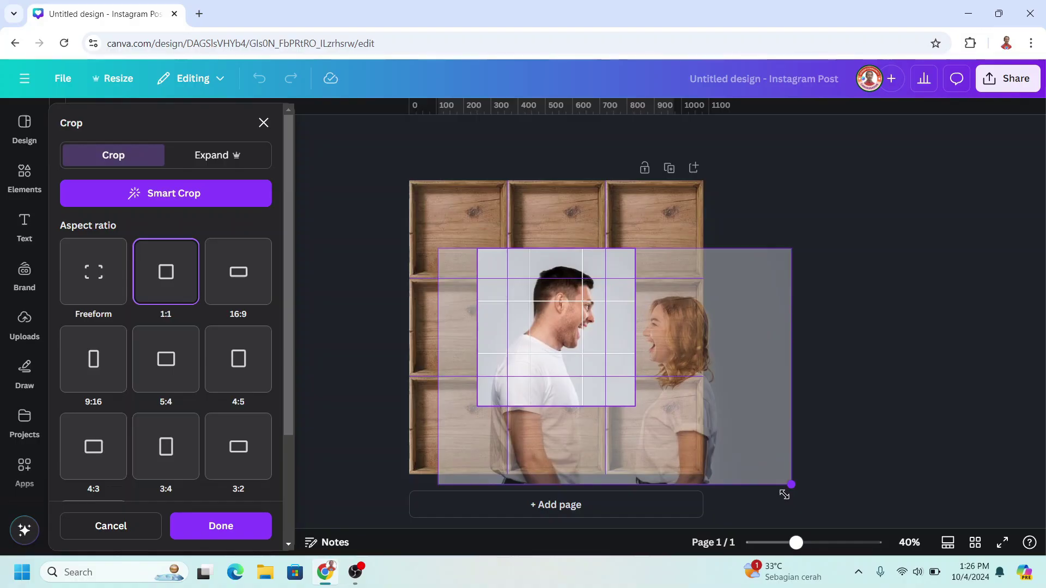
left_click_drag(760, 456, 742, 439)
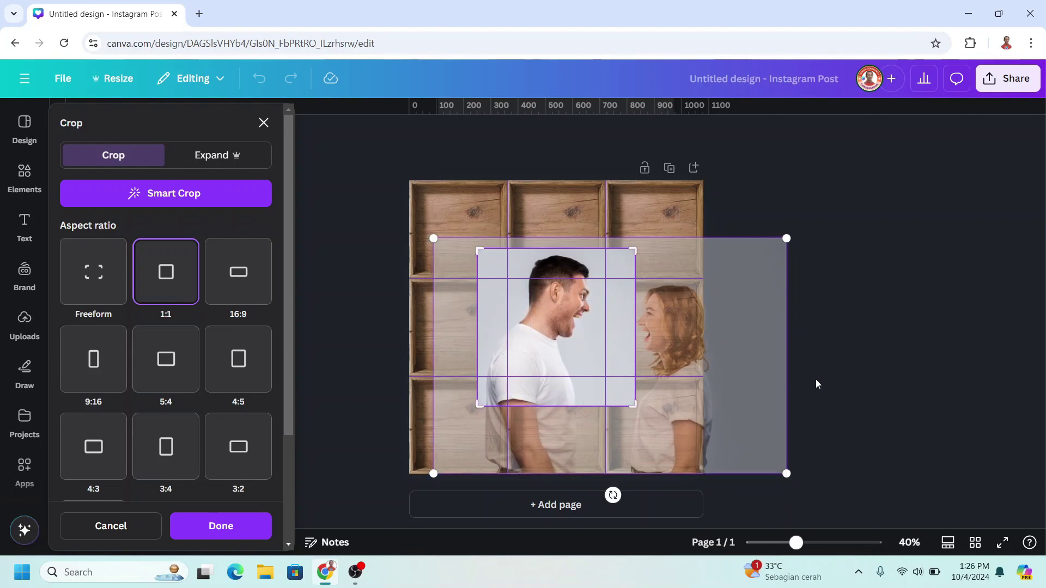
left_click(204, 533)
left_click_drag(559, 342, 455, 281)
- Fit the man's photo into the top-left box and place a duplicate in the top-right box
left_click(819, 542)
scroll(700, 454, "up", 4)
scroll(603, 390, "down", 3)
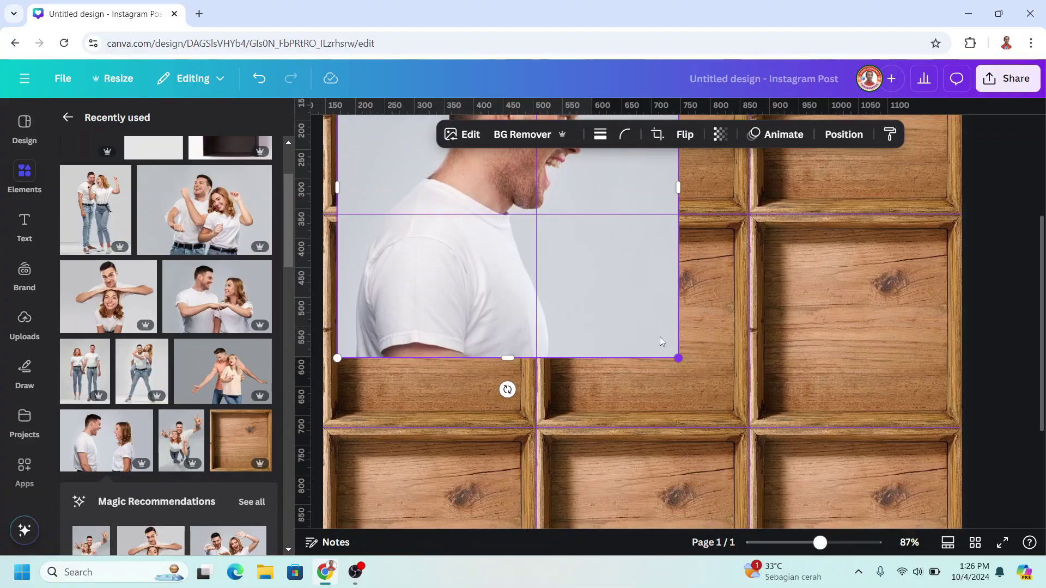
left_click_drag(679, 358, 512, 219)
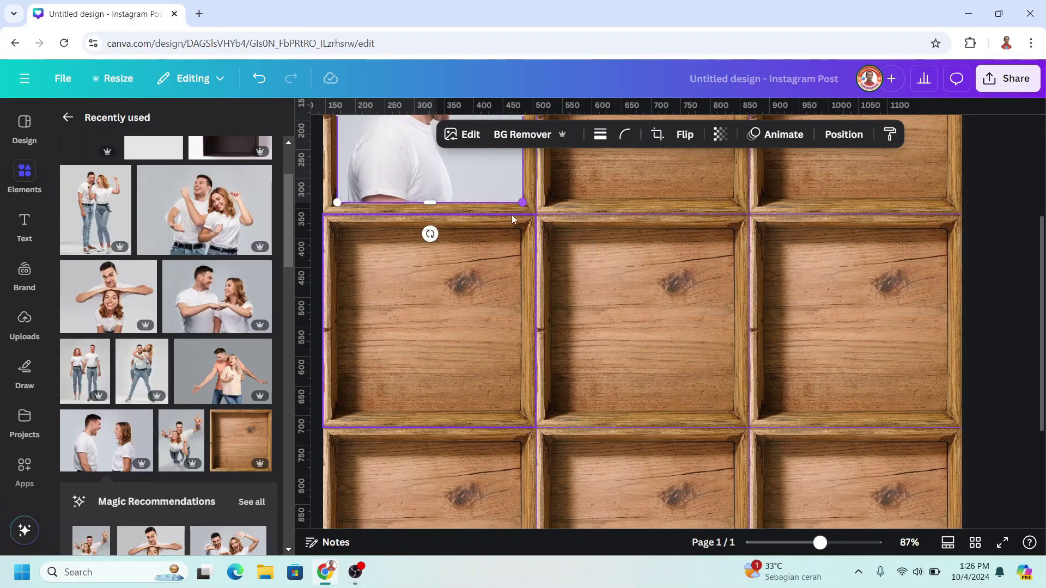
scroll(550, 276, "up", 4)
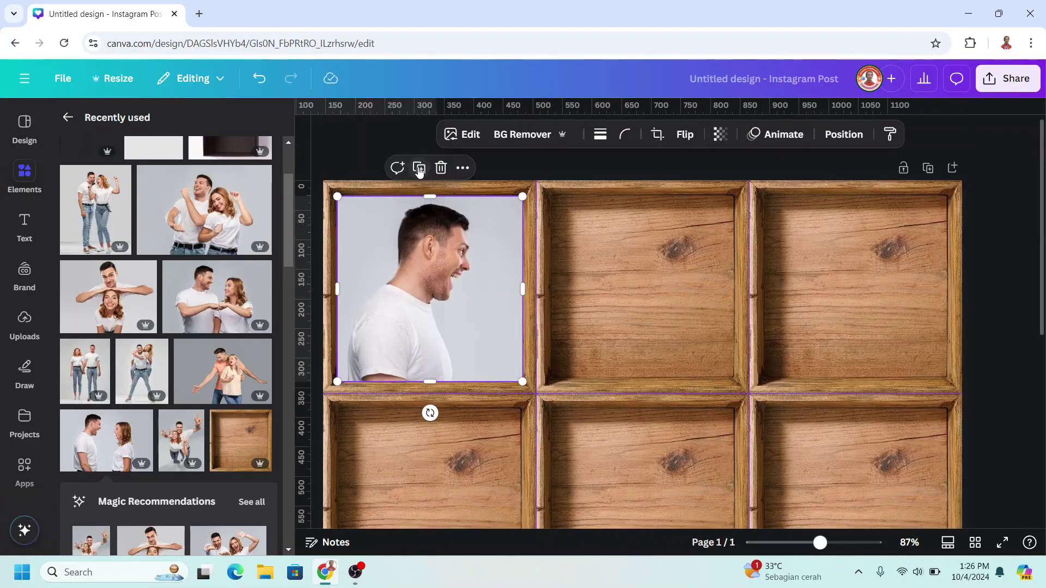
left_click(419, 170)
left_click_drag(514, 296, 829, 277)
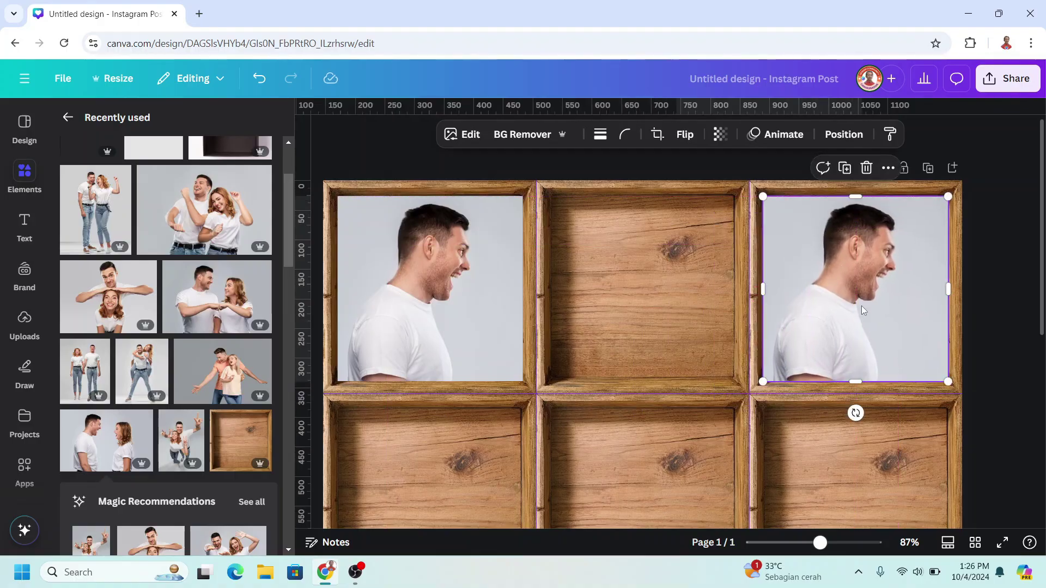
- Recrop the top-right copy into a square showing the laughing woman facing the man
double_click(862, 306)
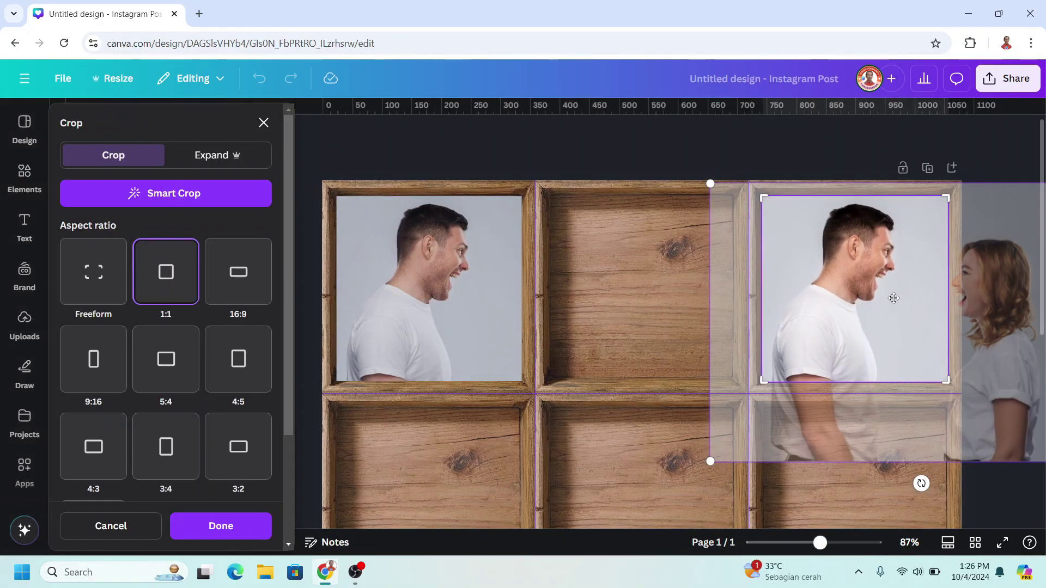
left_click_drag(861, 306, 747, 295)
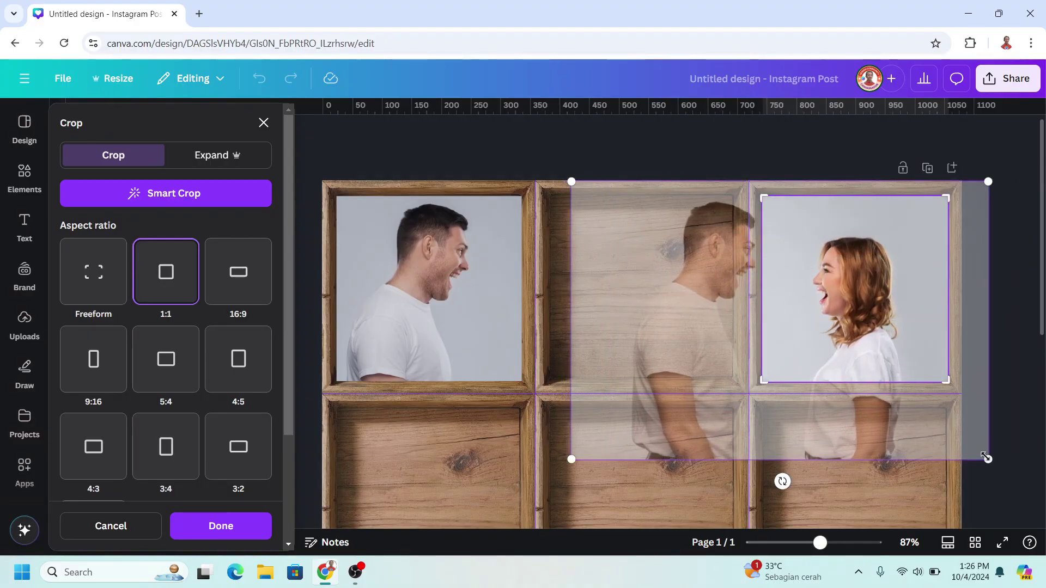
left_click_drag(947, 445, 942, 412)
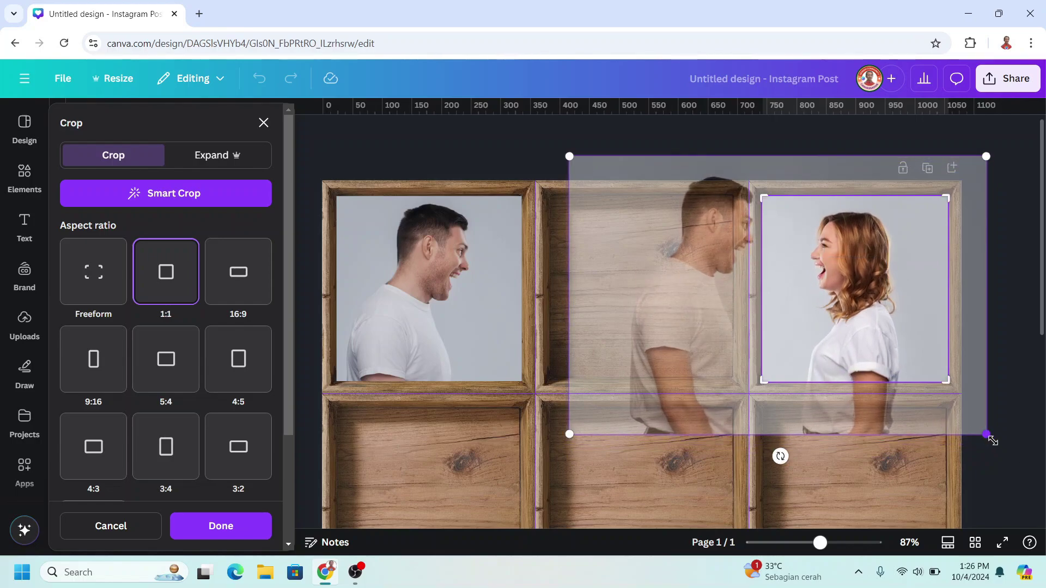
left_click_drag(992, 439, 1004, 448)
left_click(930, 399)
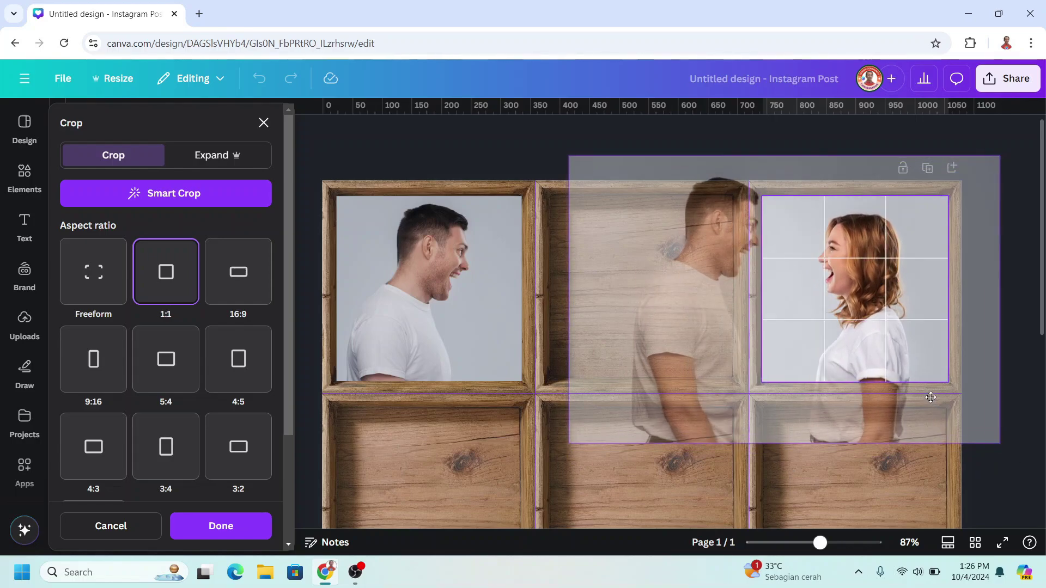
left_click(228, 526)
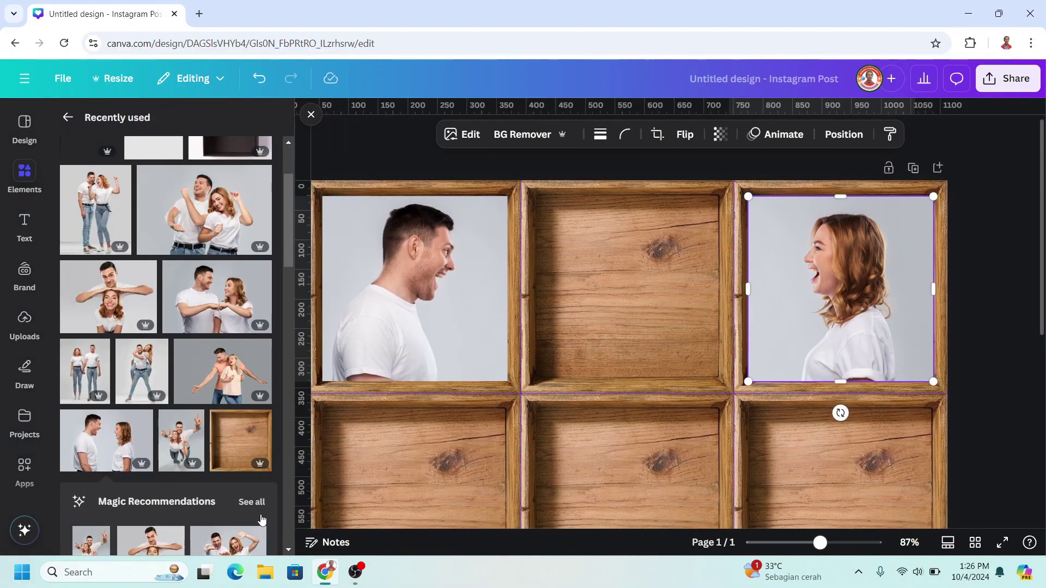
scroll(510, 487, "down", 4)
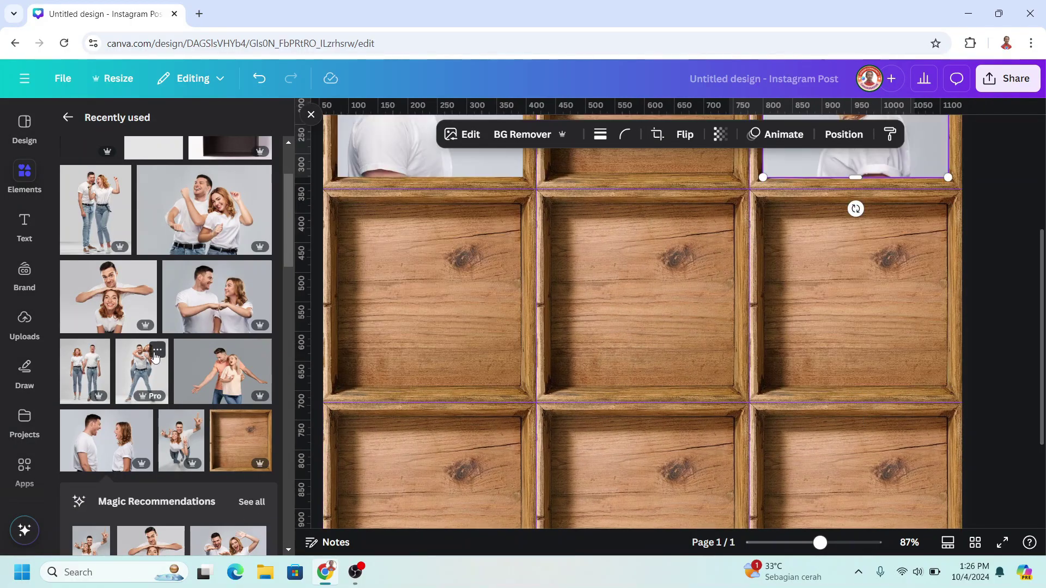
left_click(158, 351)
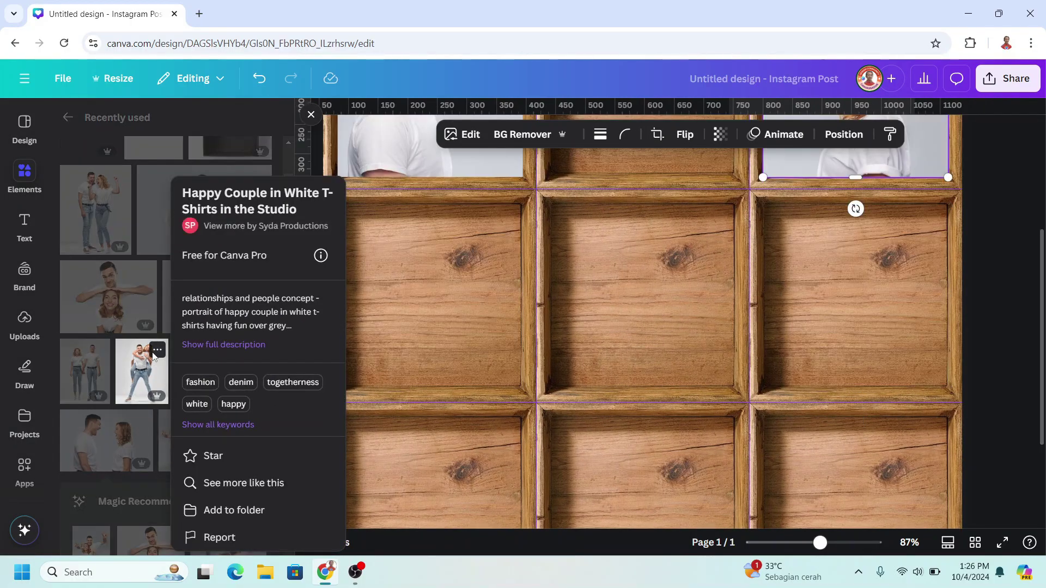
- Size the piggyback couple photo into a tall image spanning the middle-left and bottom-left boxes
left_click(141, 378)
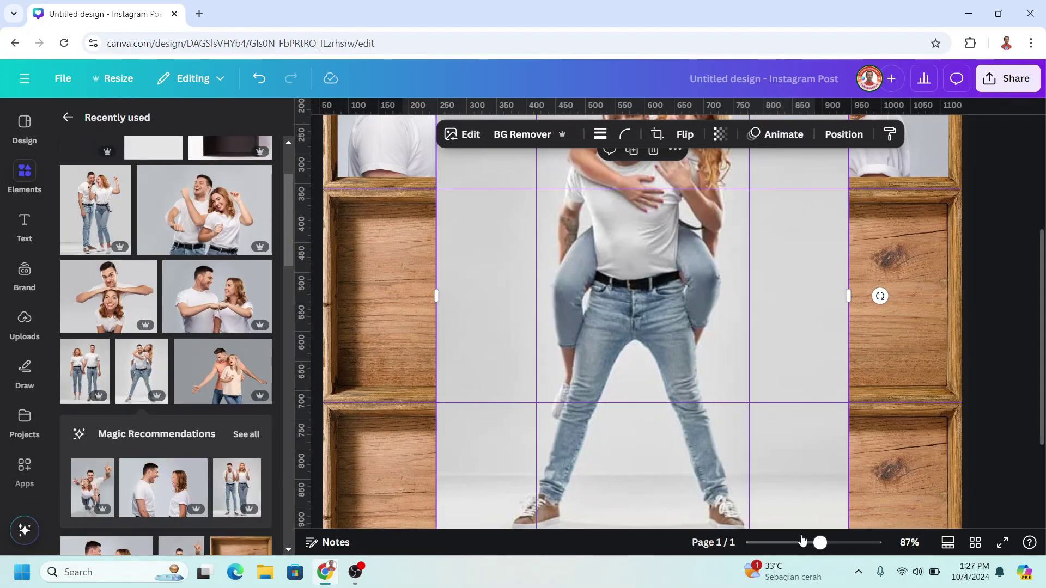
left_click_drag(819, 543, 805, 543)
left_click_drag(633, 345, 591, 341)
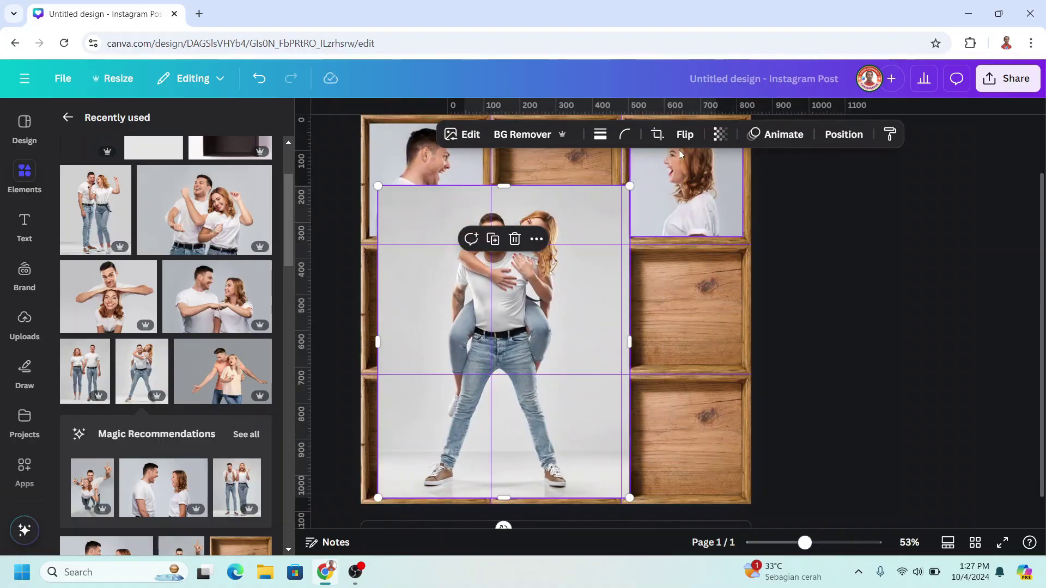
left_click_drag(629, 186, 501, 268)
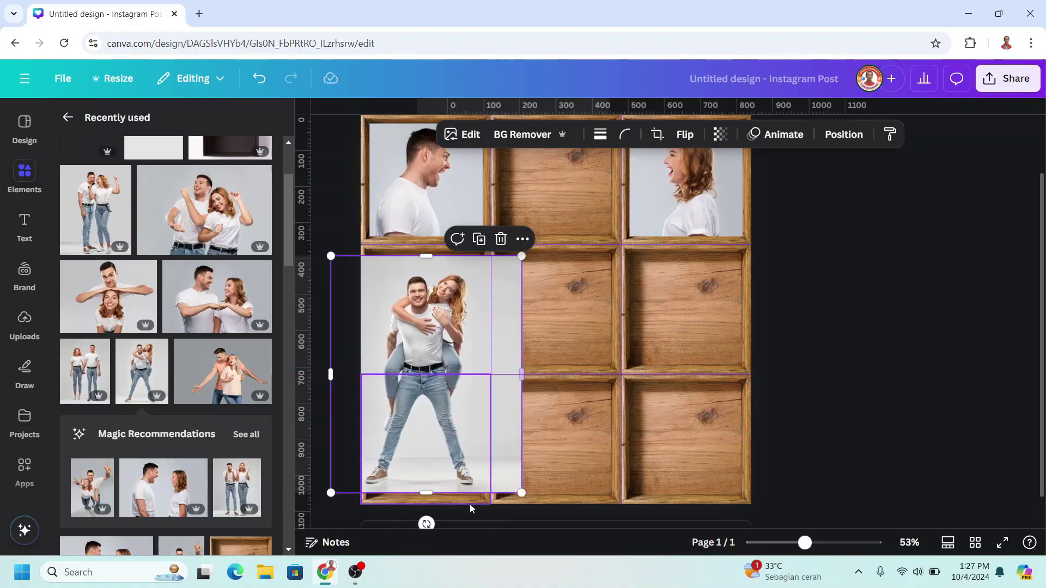
mouse_move(430, 492)
left_mouse_down()
mouse_move(429, 471)
mouse_move(430, 493)
left_mouse_up()
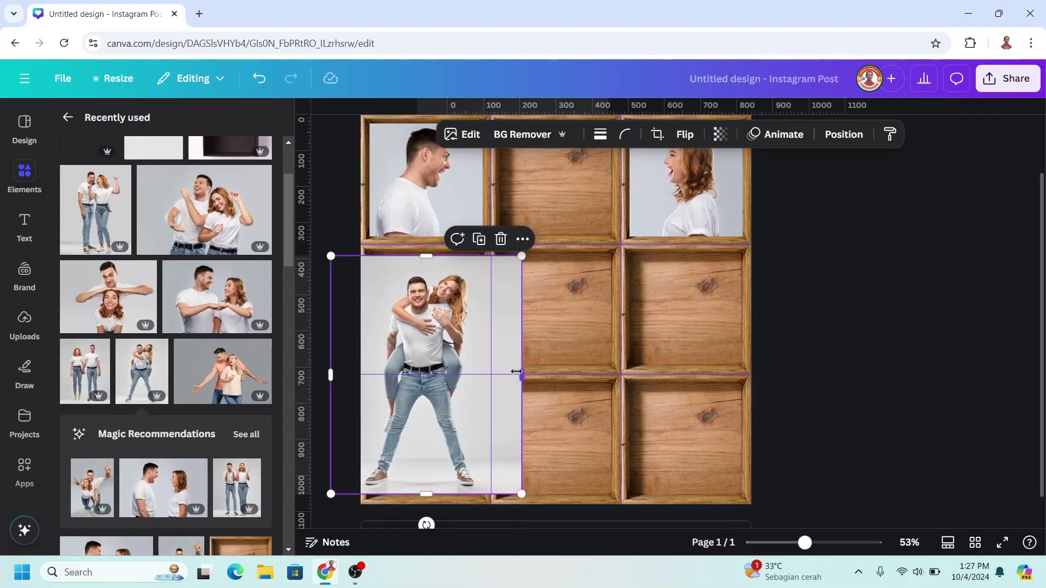
left_click_drag(516, 372, 481, 370)
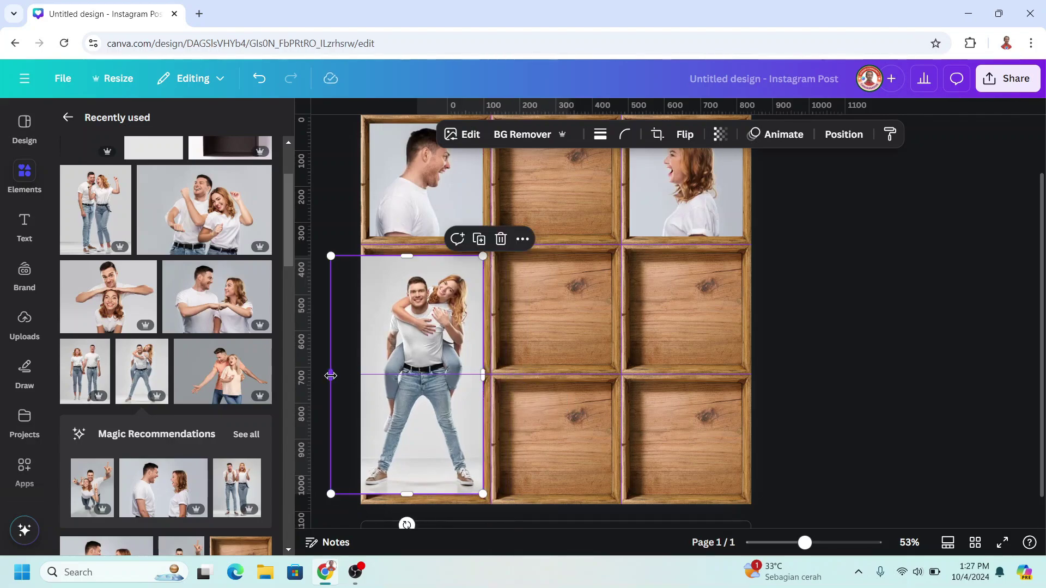
left_click_drag(331, 375, 370, 375)
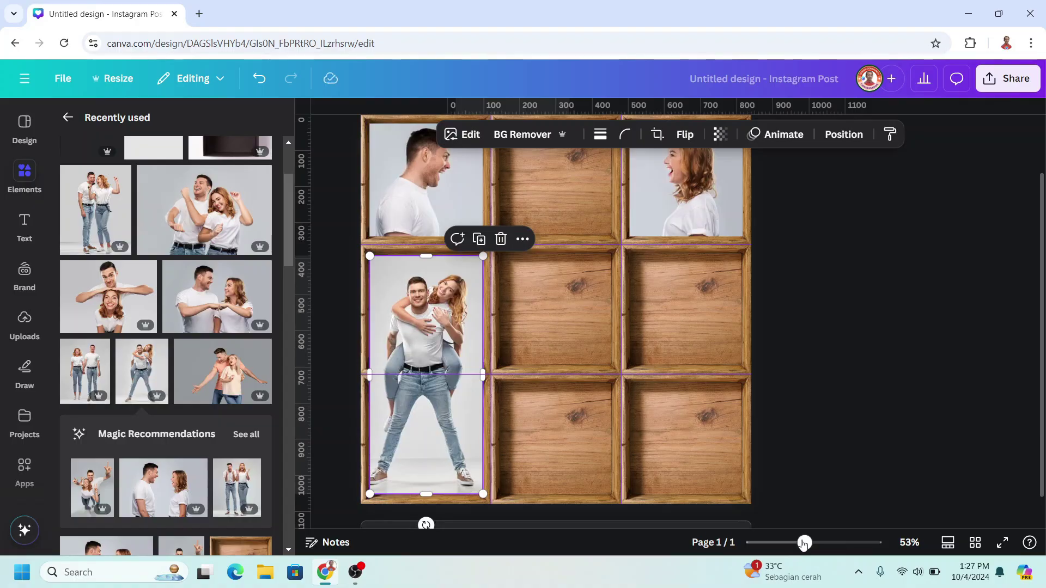
left_click_drag(803, 543, 820, 543)
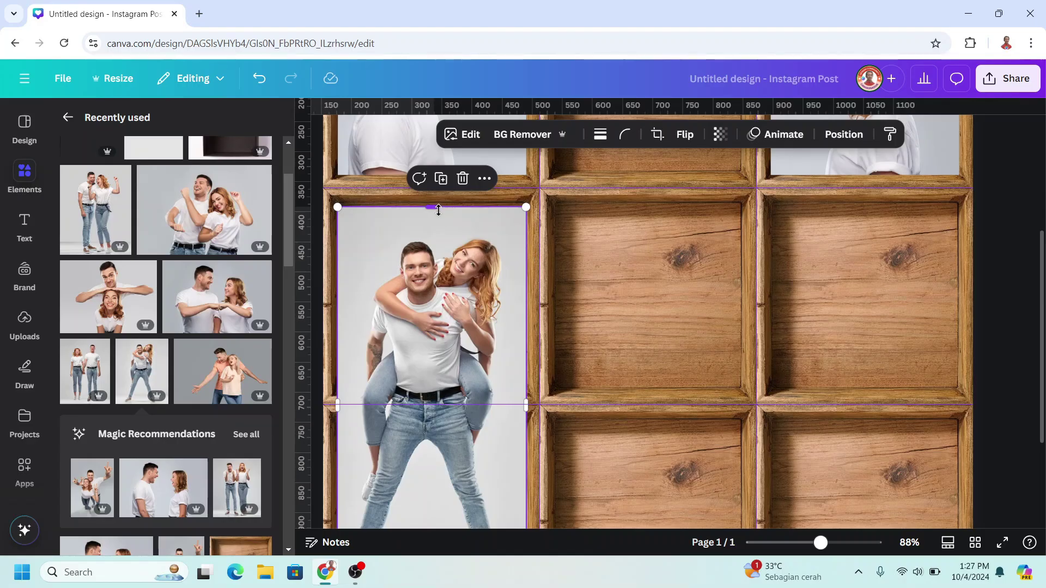
- Line a duplicate of the piggyback photo up exactly over the original
scroll(439, 209, "down", 3)
left_click_drag(438, 464, 437, 467)
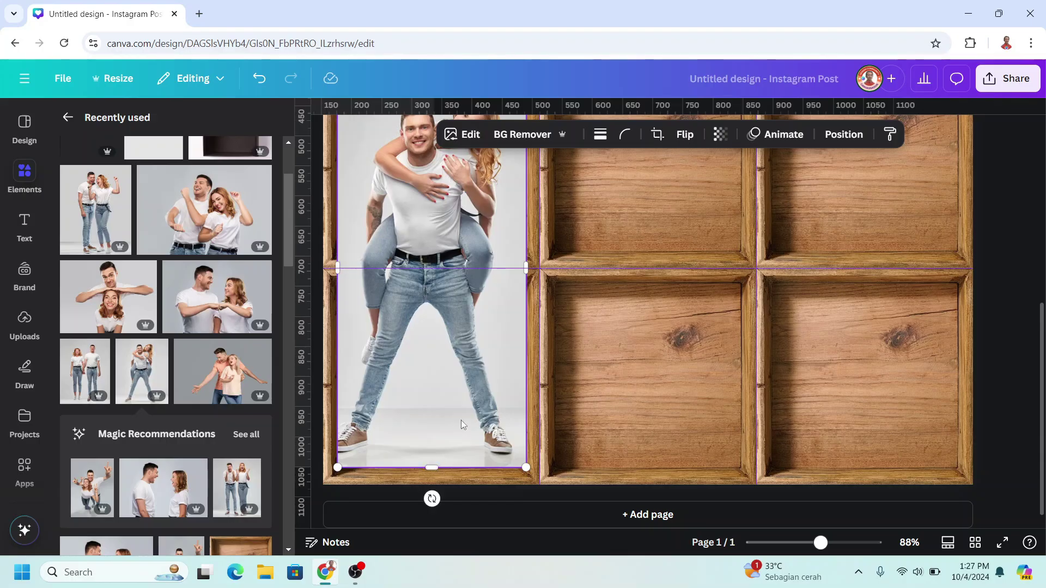
scroll(461, 420, "up", 2)
scroll(466, 415, "up", 2)
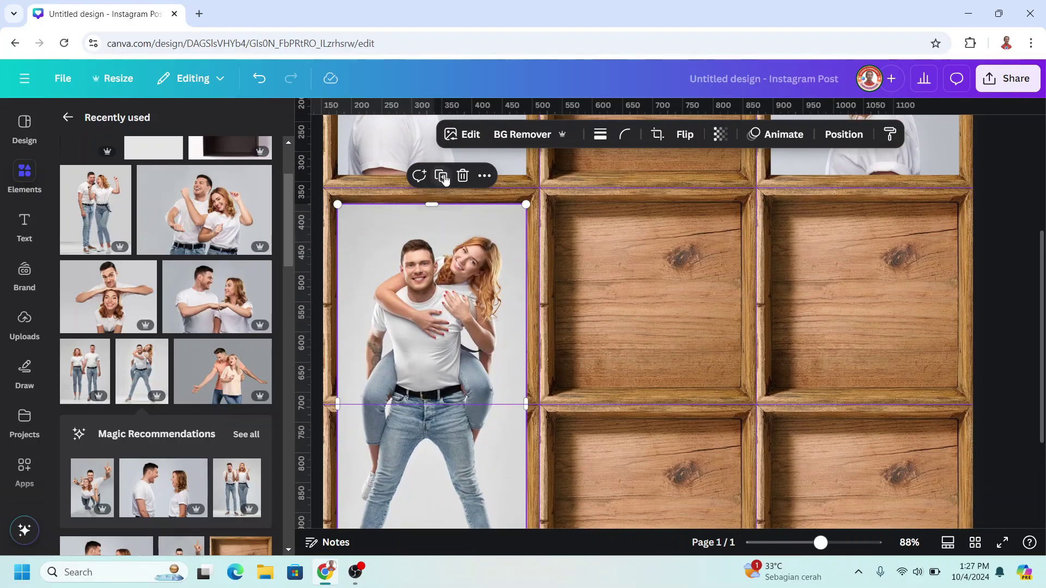
left_click_drag(435, 212, 446, 222)
mouse_move(445, 284)
left_mouse_down()
mouse_move(471, 290)
mouse_move(436, 276)
left_mouse_up()
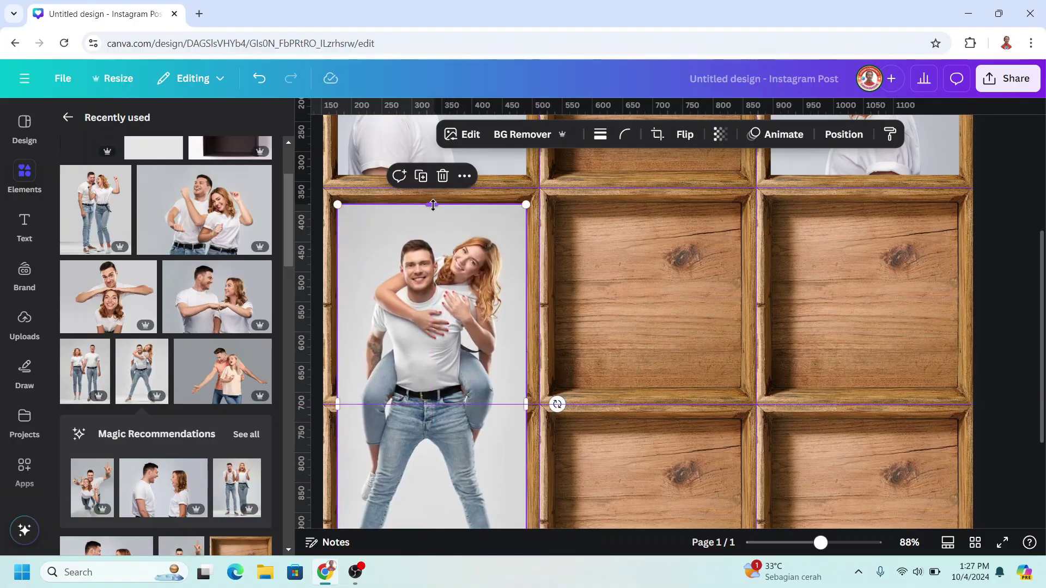
left_click_drag(433, 205, 432, 420)
key("ctrl+z")
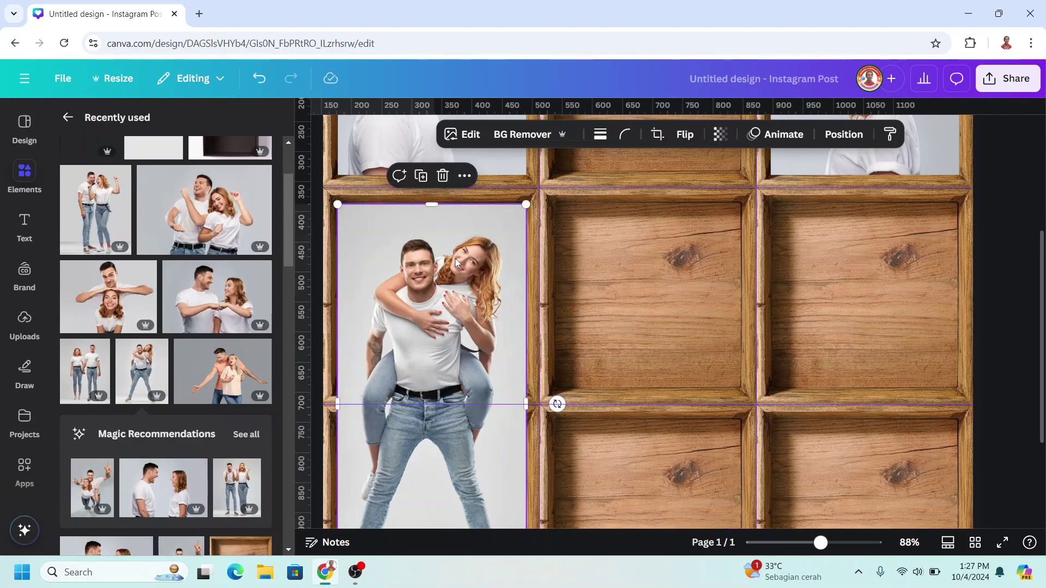
- Crop one copy to the upper bodies in the middle-left box and the other to the legs below
scroll(458, 321, "down", 3)
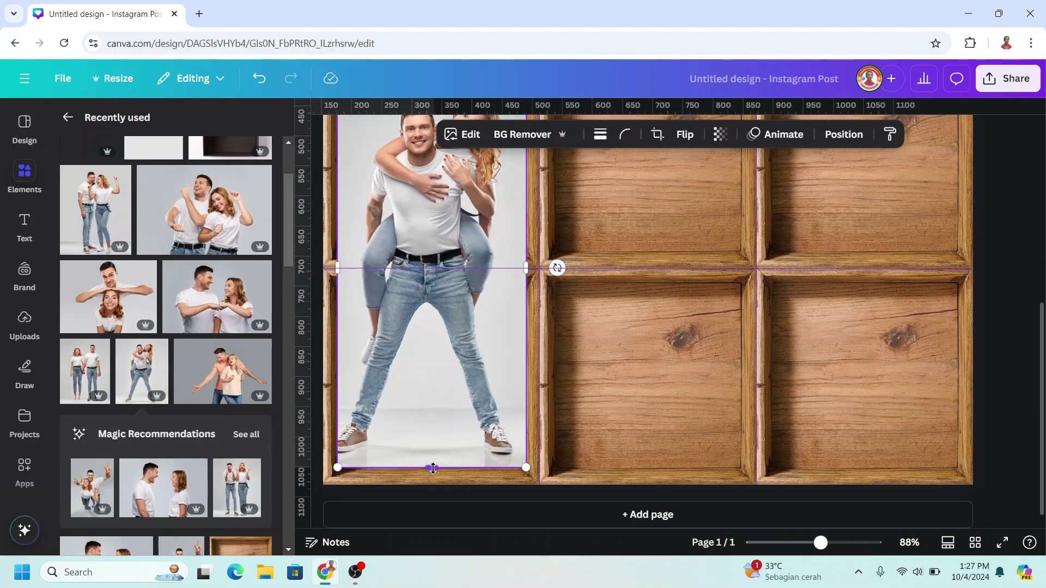
left_click_drag(433, 467, 452, 255)
left_click(466, 359)
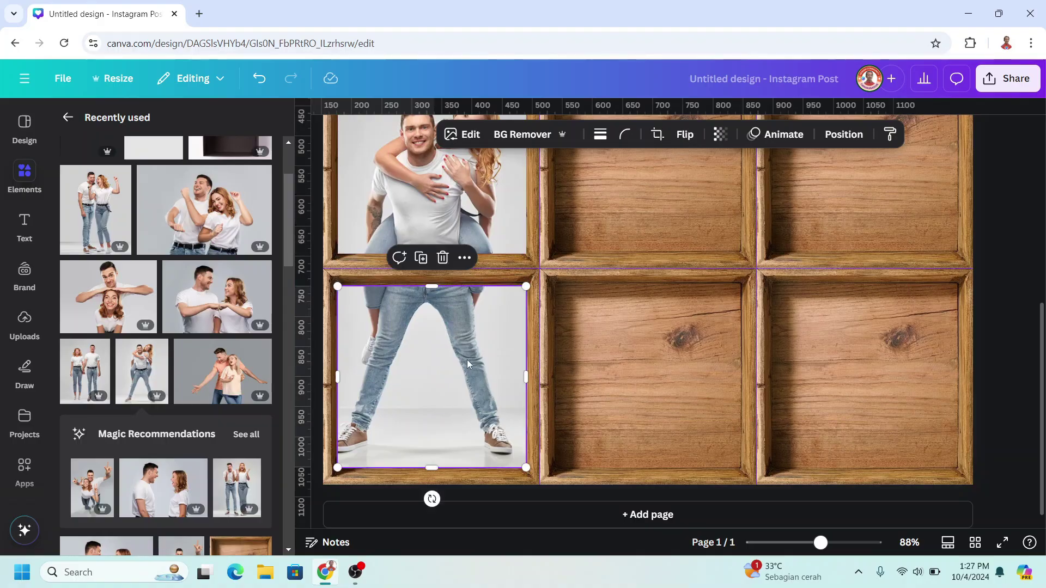
mouse_move(433, 288)
left_mouse_down()
mouse_move(442, 274)
mouse_move(432, 285)
left_mouse_up()
left_click(637, 415)
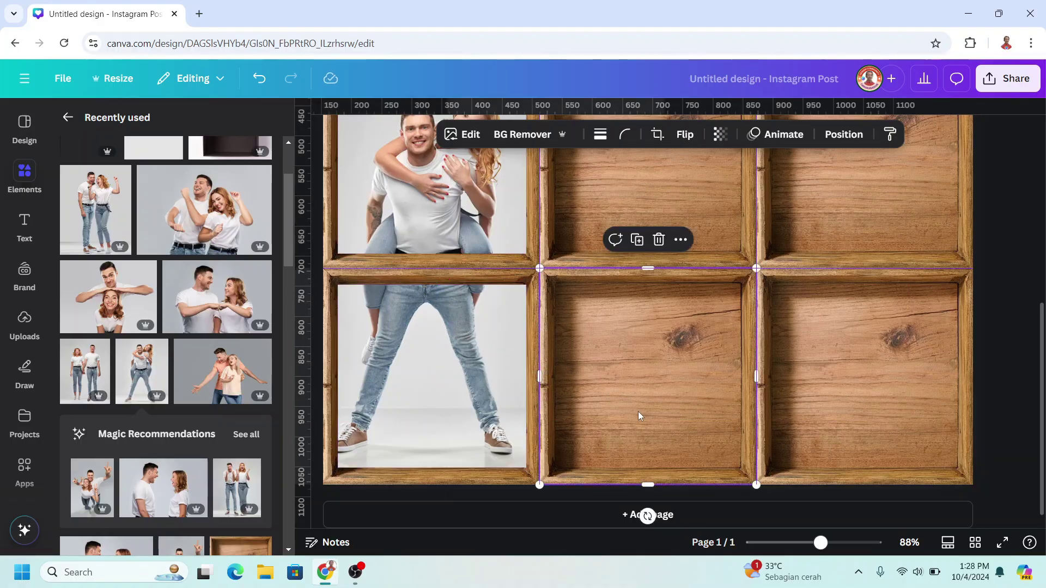
scroll(638, 410, "up", 3)
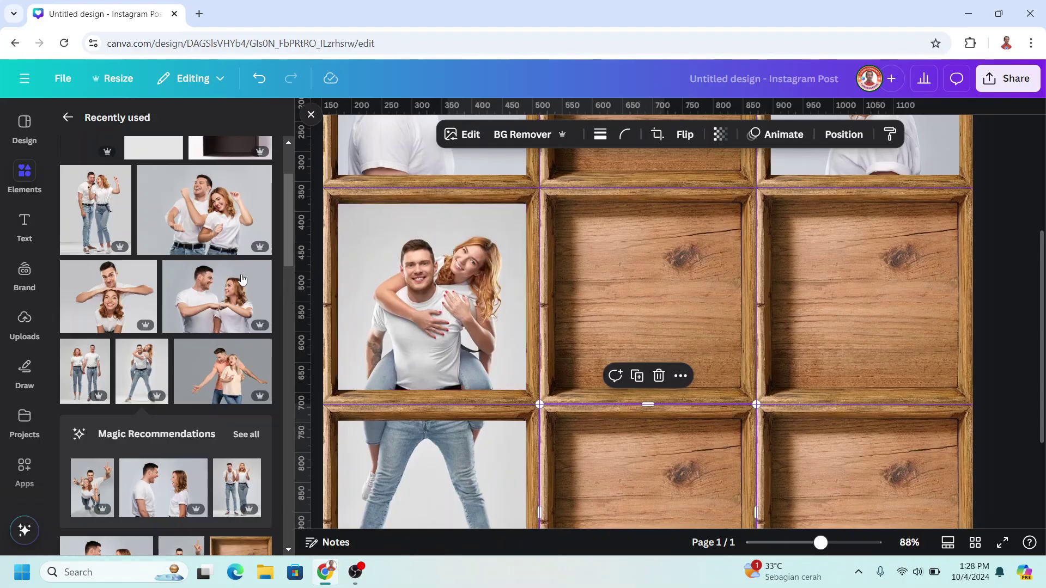
- Add the fist-bump couple photo and crop it to a 1:1 square filled by the couple
left_click(261, 268)
left_click(220, 303)
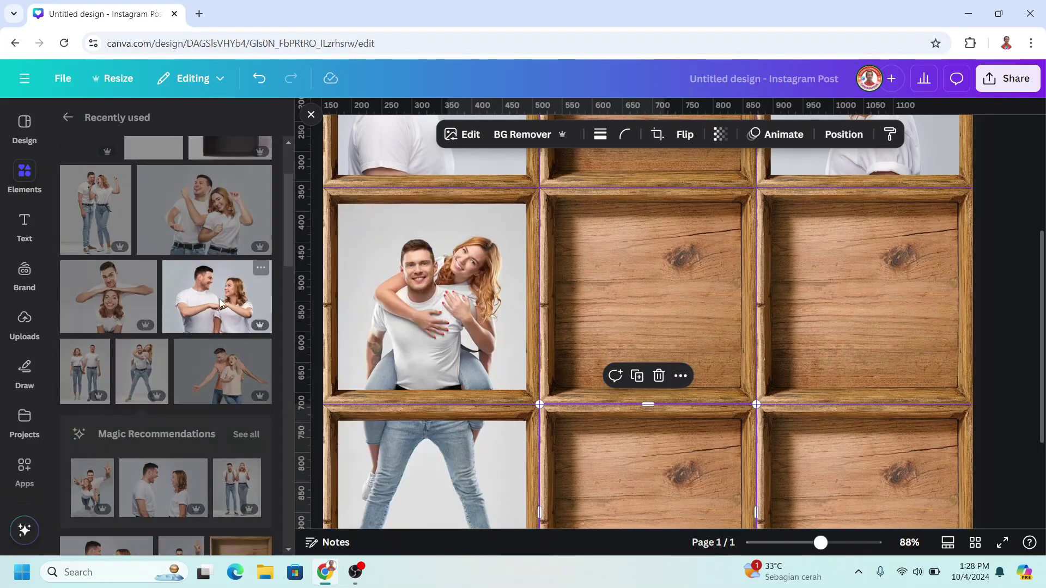
left_click(221, 303)
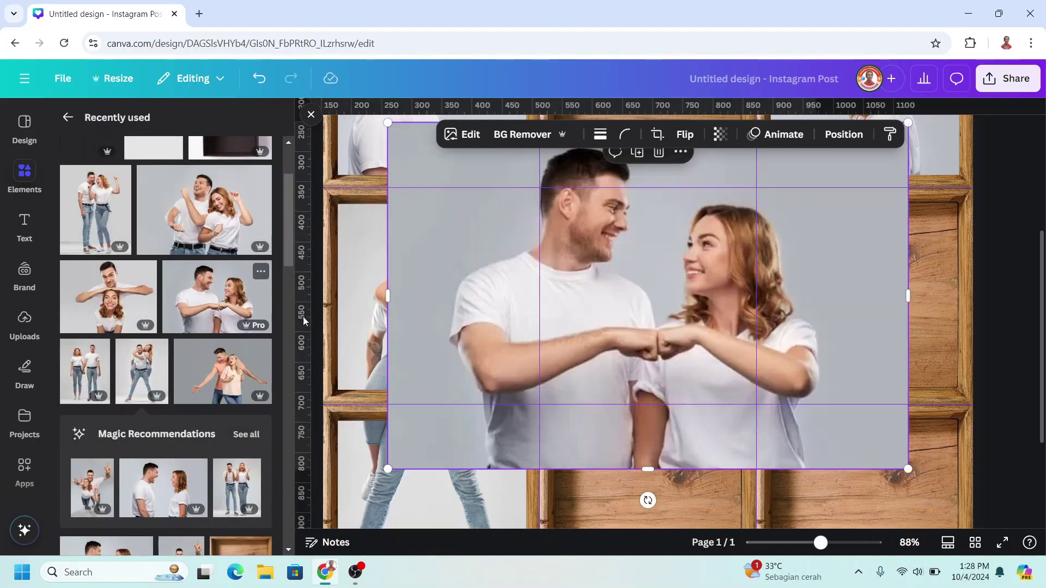
double_click(823, 306)
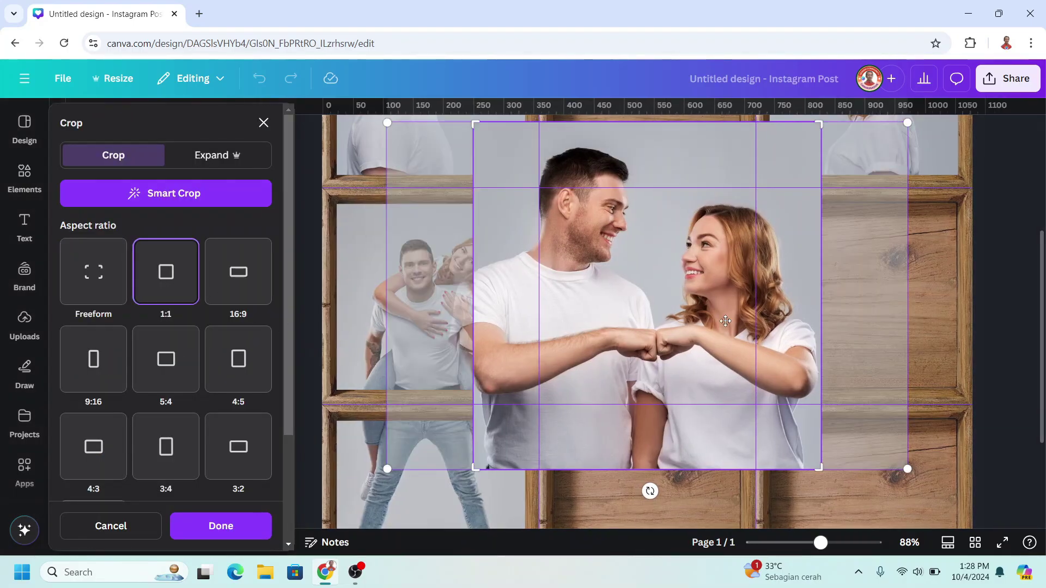
left_click_drag(919, 490, 1041, 581)
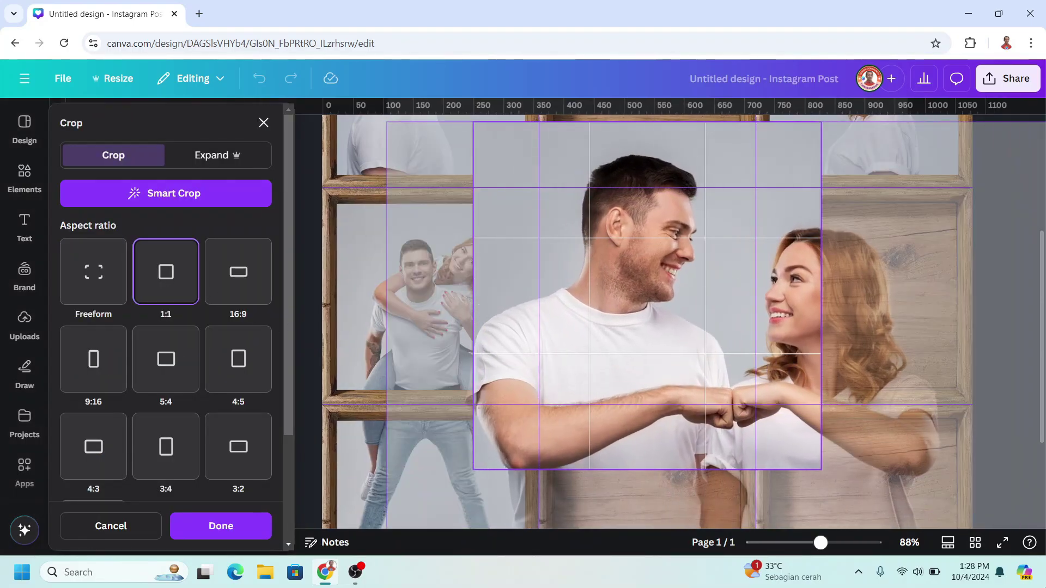
left_click_drag(883, 416, 814, 362)
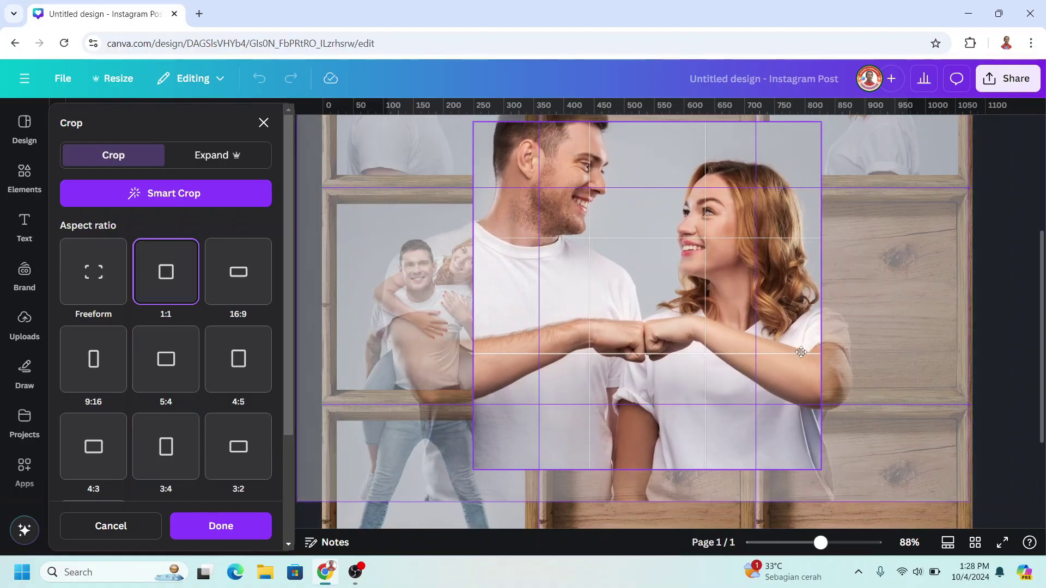
left_click_drag(972, 509, 1010, 537)
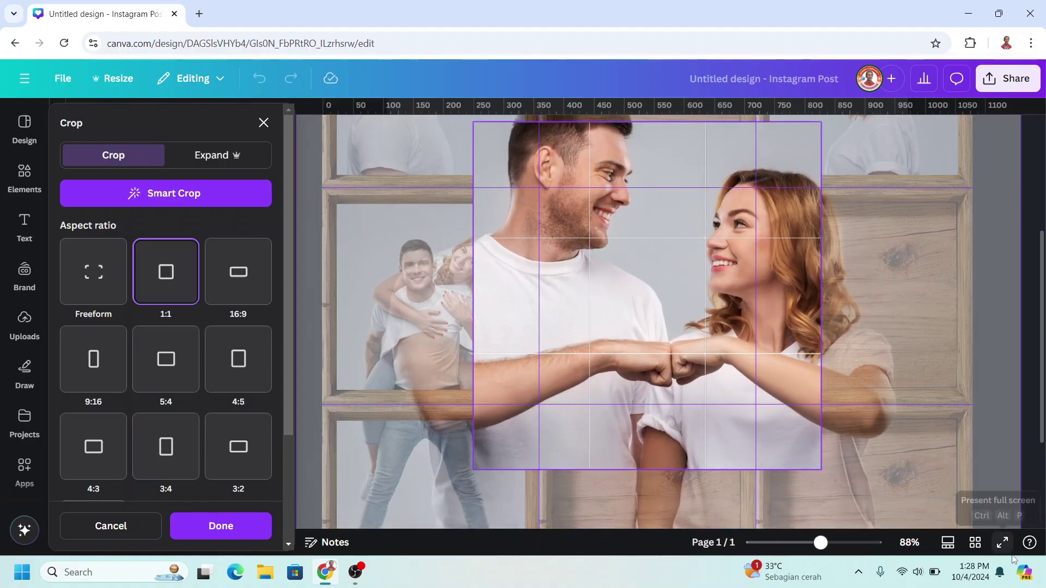
left_click_drag(926, 433, 897, 446)
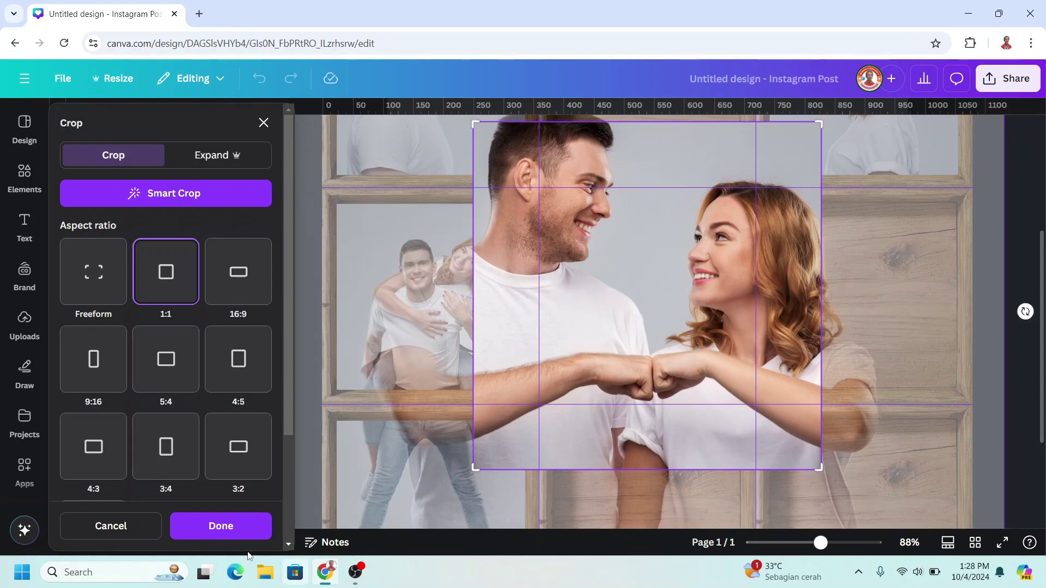
left_click(233, 532)
- Fit the fist-bump photo into the middle-right wooden box at about 337 × 337 px
left_click_drag(699, 273, 837, 354)
scroll(831, 355, "down", 1)
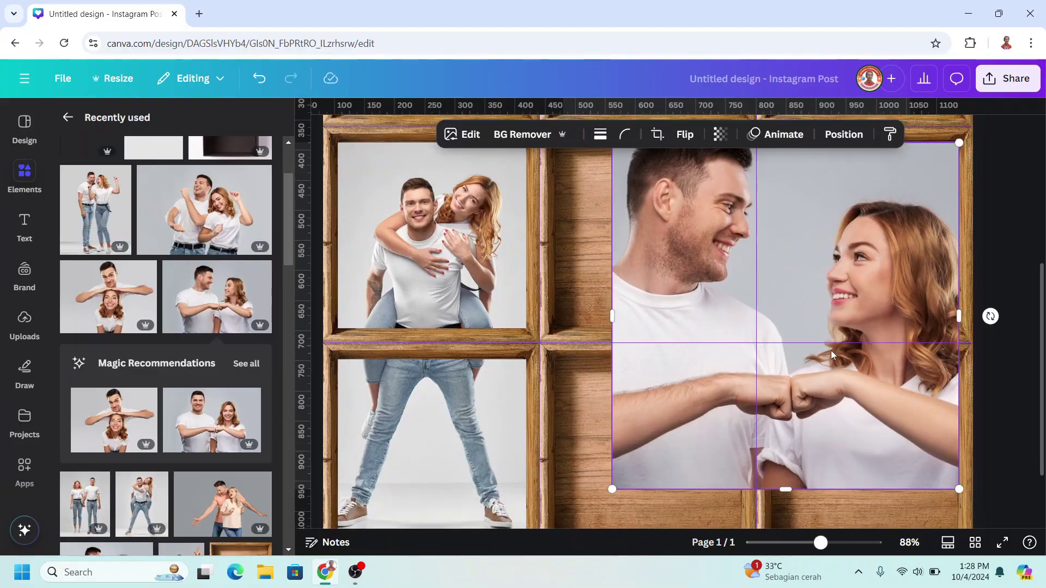
left_click_drag(613, 482, 801, 346)
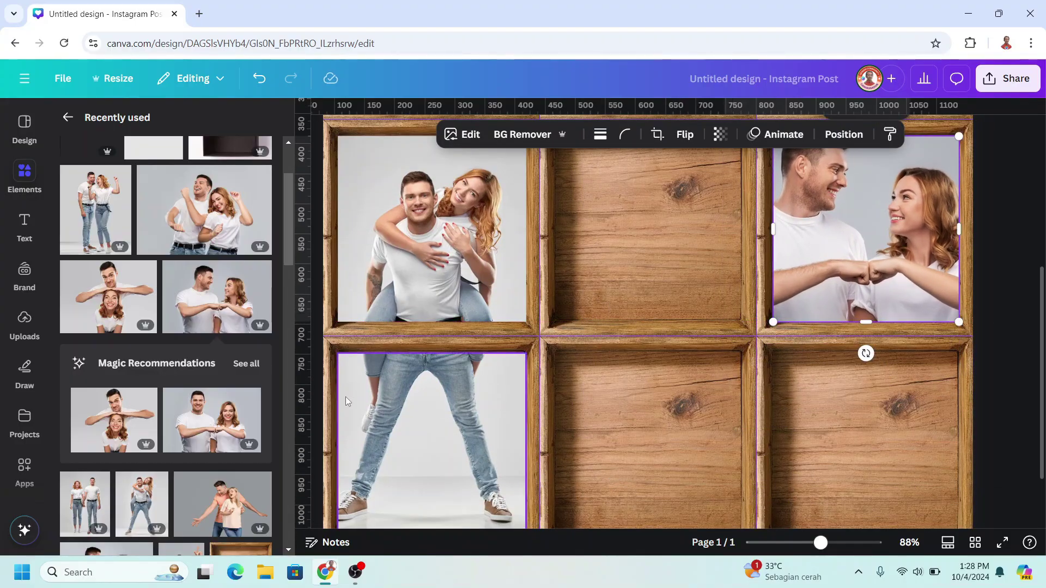
- Add the Happy Couple Singing photo and crop it to a 1:1 square
left_click(123, 178)
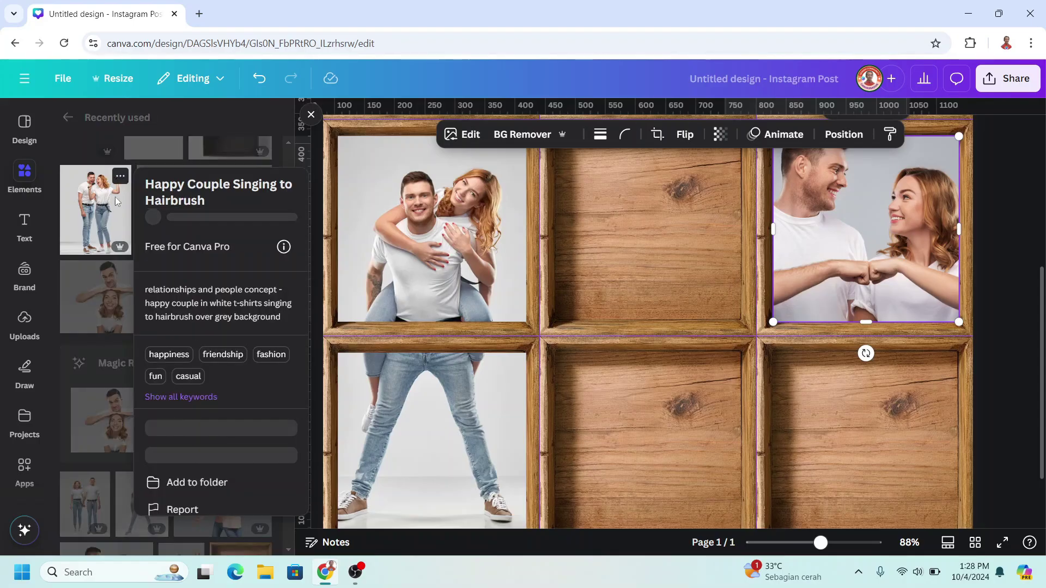
left_click_drag(204, 210, 575, 327)
scroll(574, 327, "down", 5)
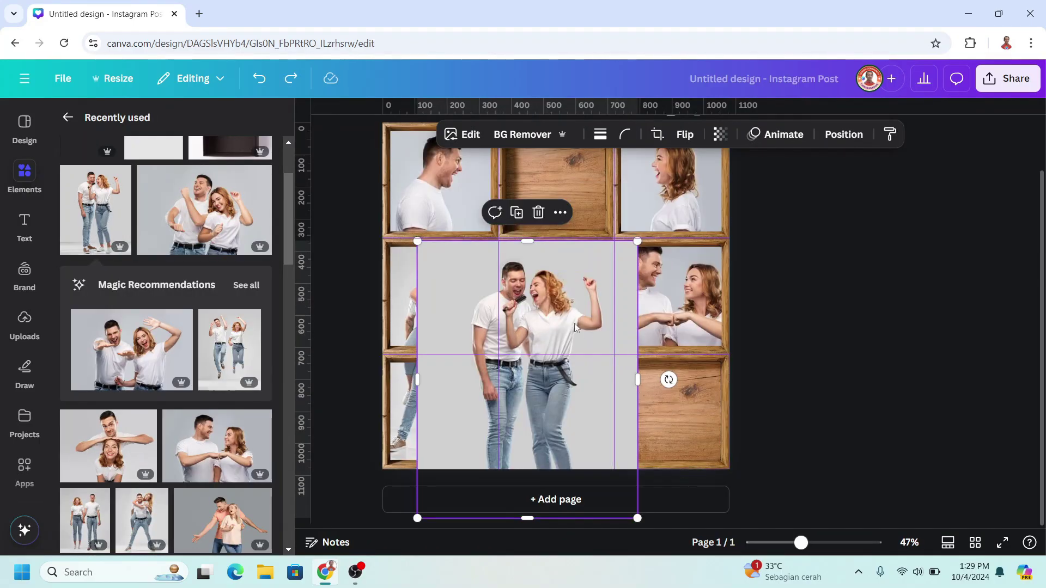
double_click(525, 296)
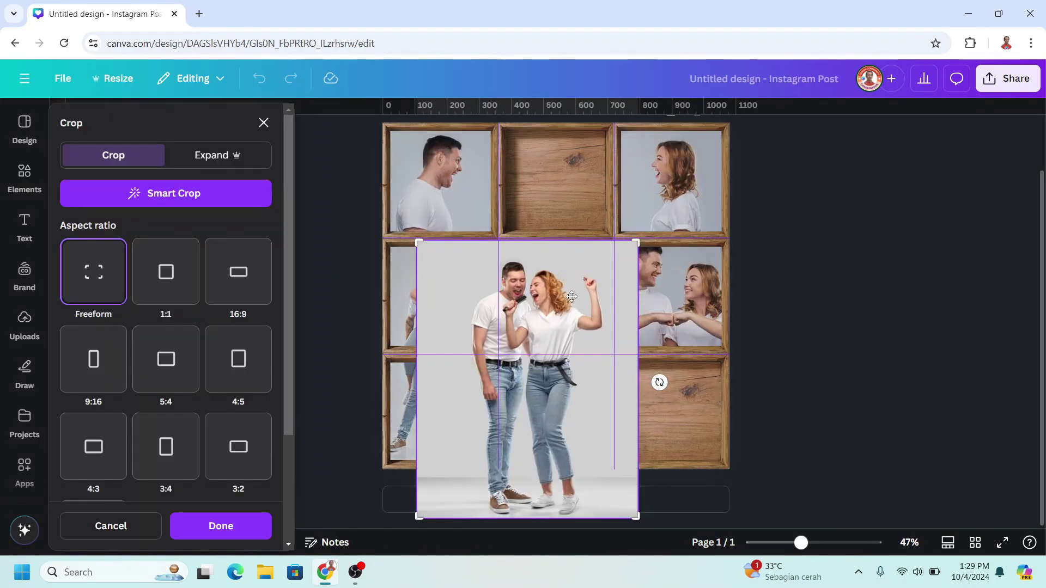
left_click(166, 275)
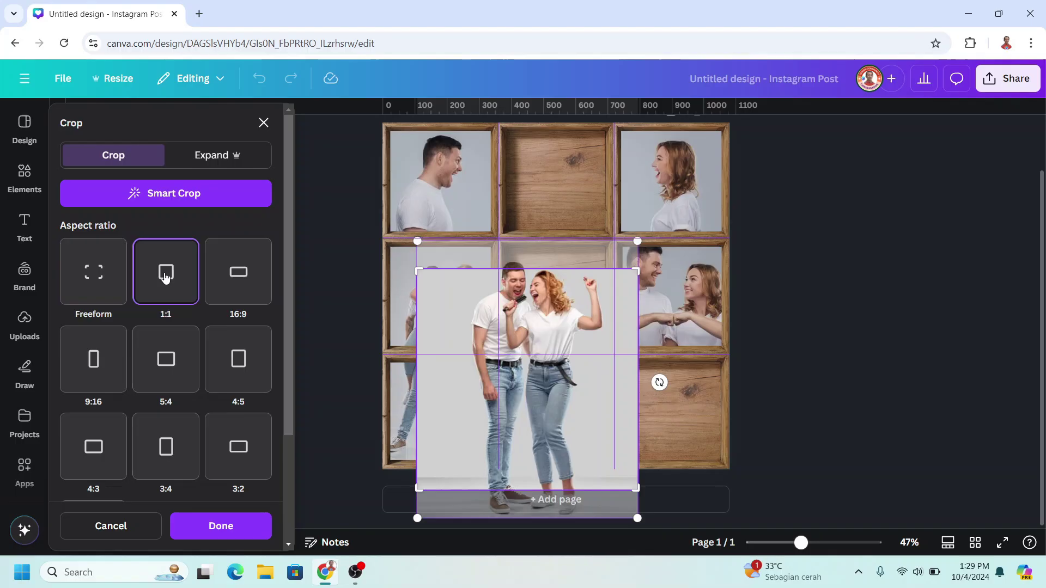
left_click(211, 519)
- Fit the singing couple photo into the bottom-right box at about 323 × 323 px, shifting the couple lower
left_click_drag(535, 303, 740, 397)
scroll(812, 477, "down", 1)
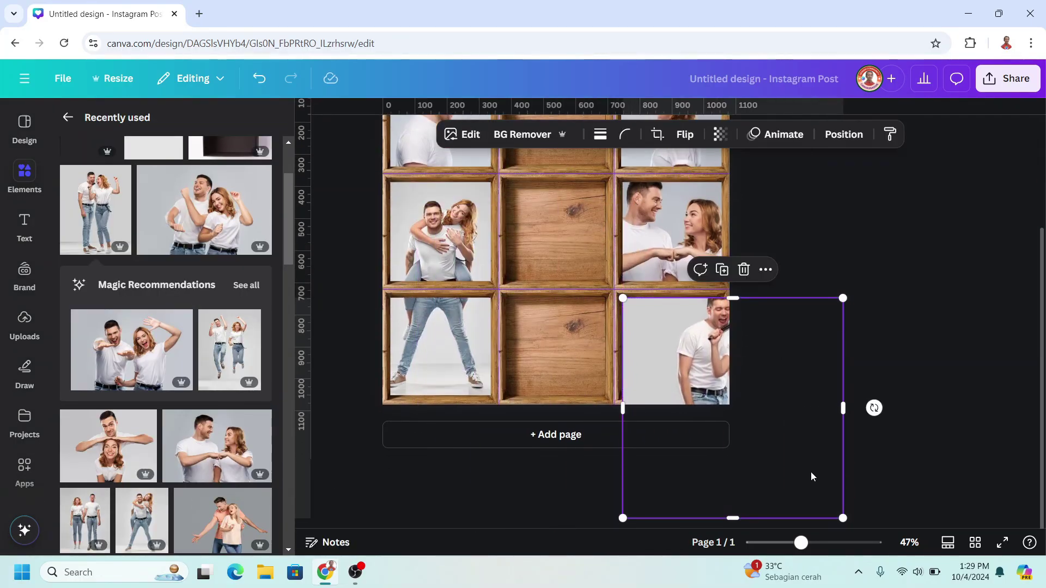
left_click_drag(842, 519, 730, 466)
double_click(677, 419)
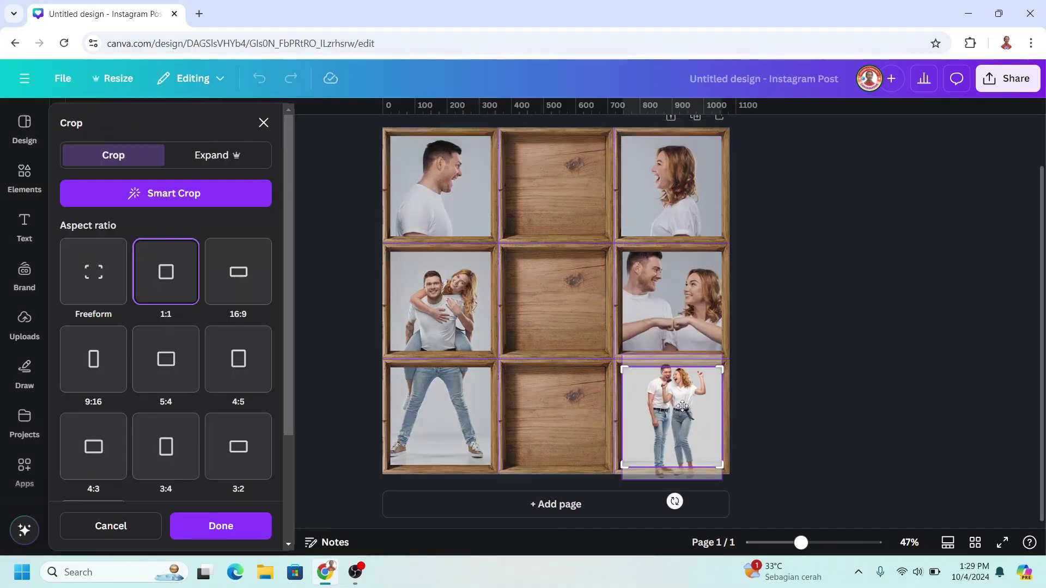
left_click_drag(681, 413, 682, 423)
left_click(809, 409)
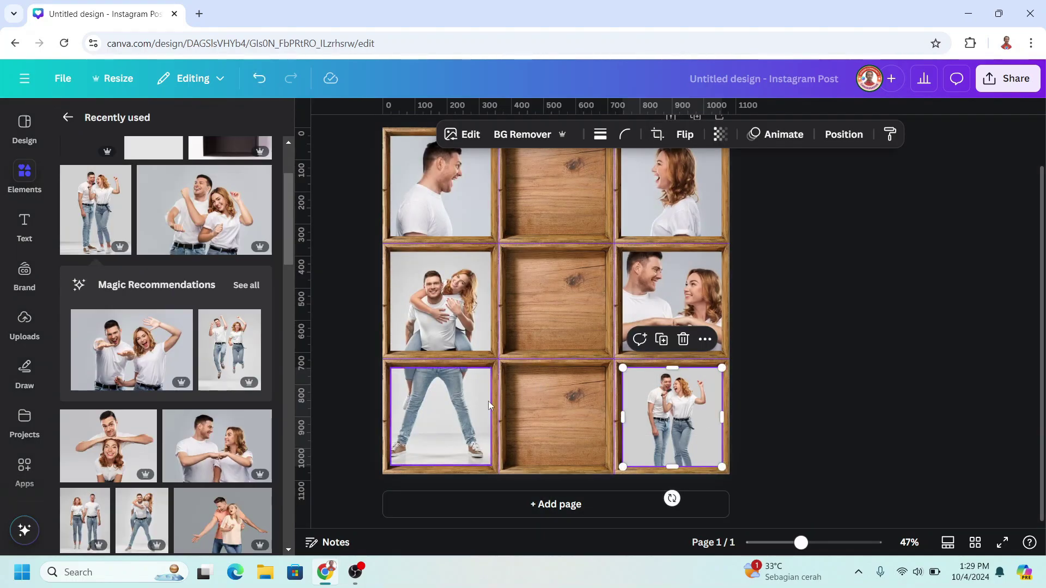
- Place a square shape in the top-middle wooden frame and resize it to fit
scroll(232, 331, "up", 2)
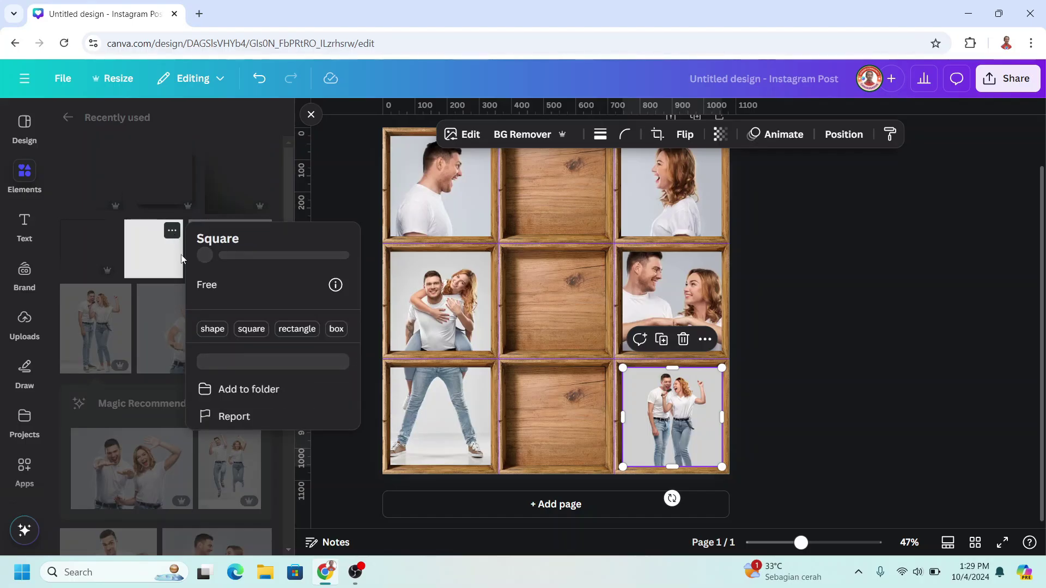
left_click_drag(162, 258, 564, 238)
scroll(586, 336, "up", 2)
left_click(665, 320)
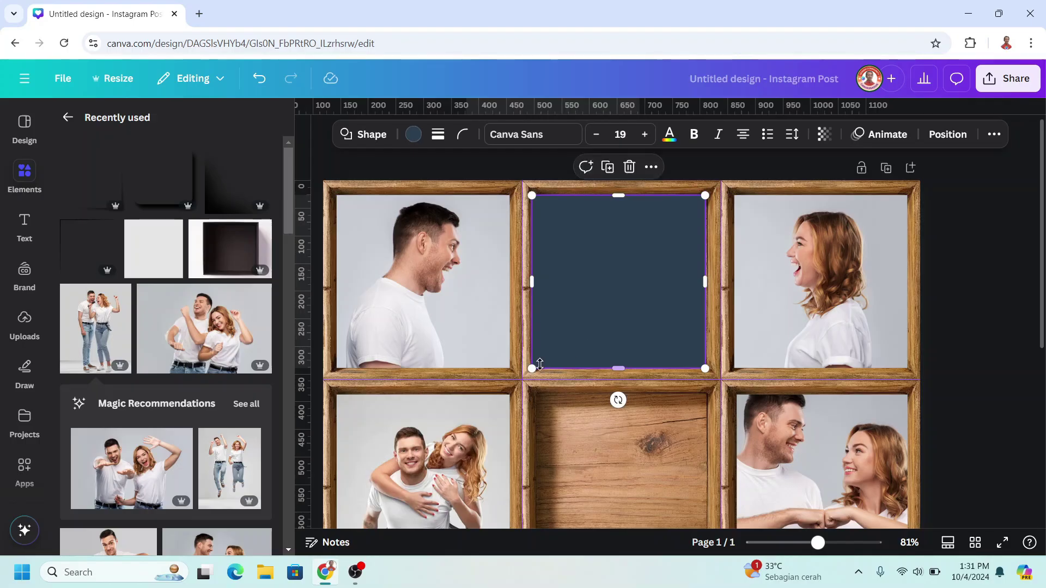
left_click_drag(539, 364, 542, 363)
left_click(820, 283)
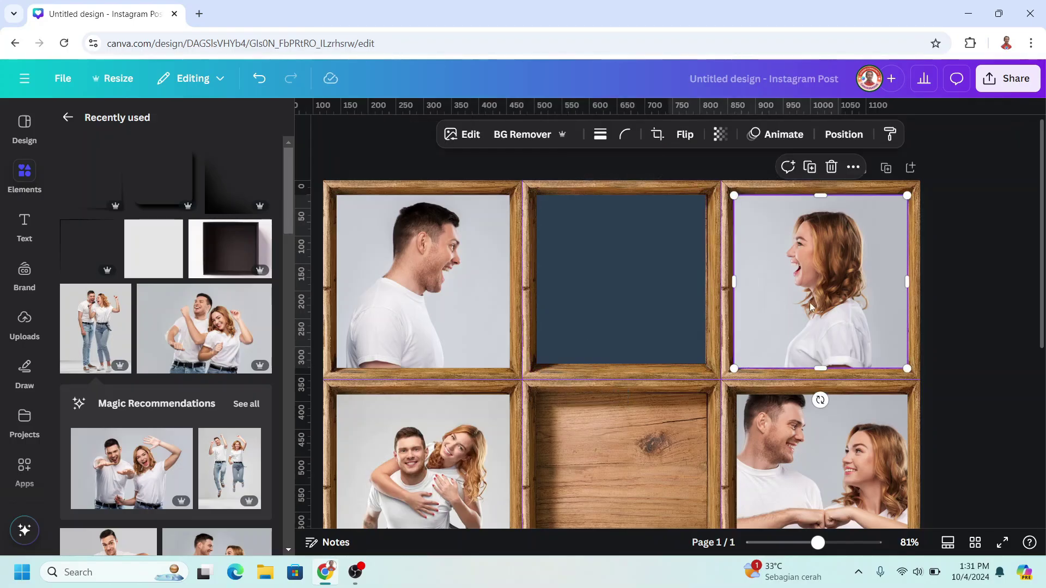
left_click(630, 307)
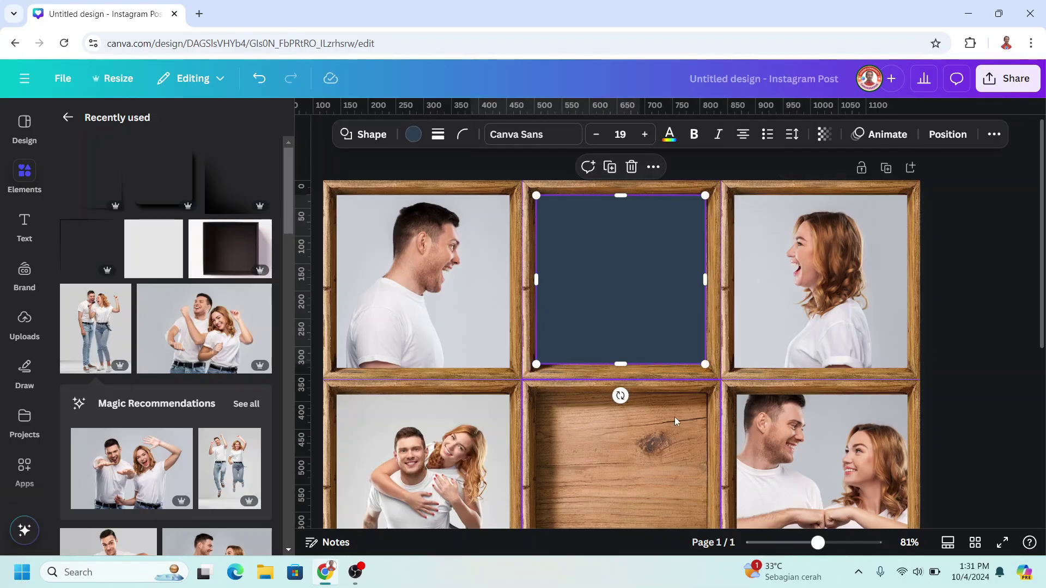
- Fill the square with a radial gradient from grey #5A5B5B to black #000000
left_click(414, 135)
left_click(147, 228)
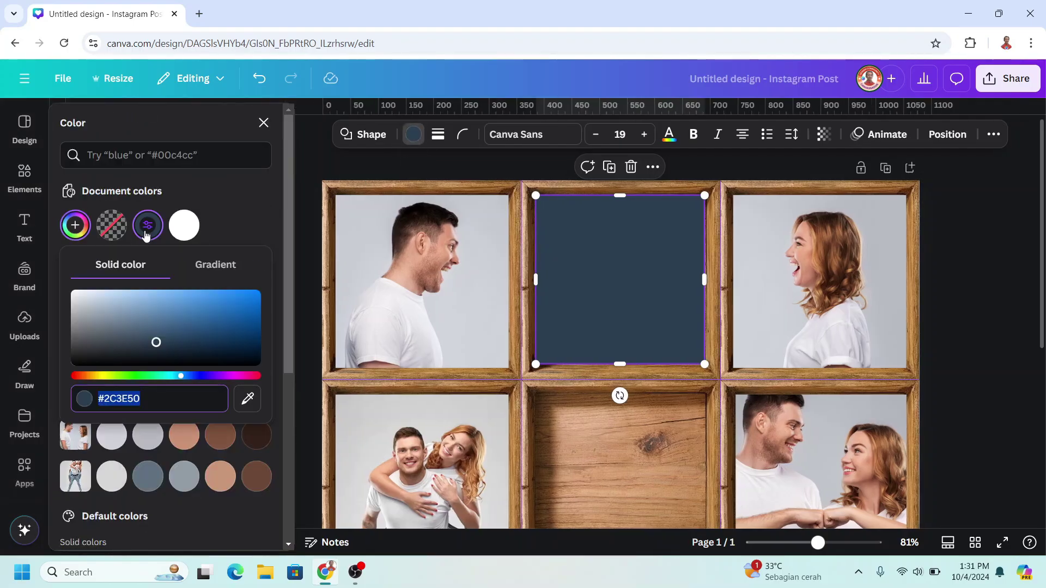
left_click(215, 267)
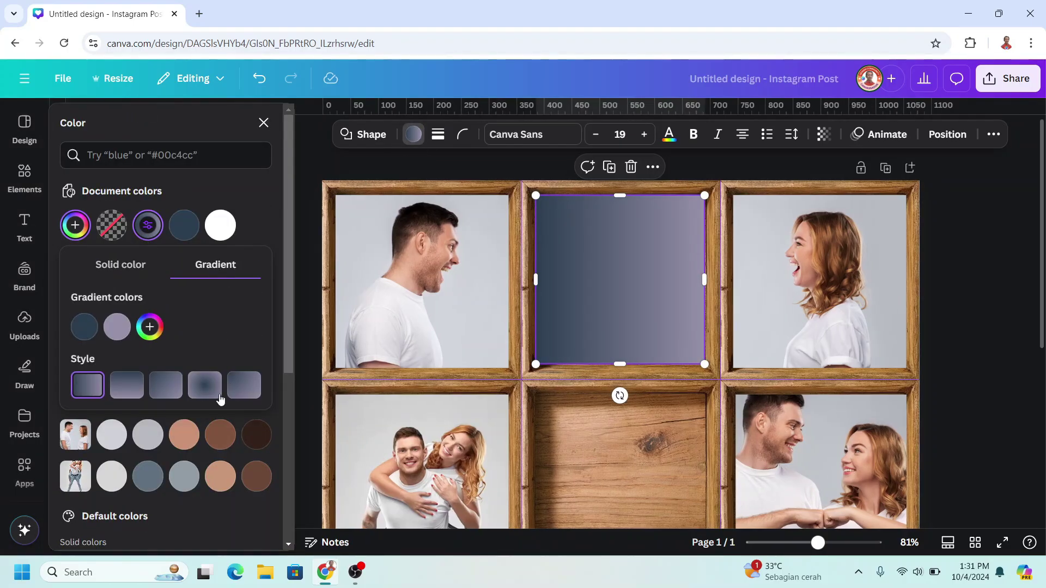
left_click(210, 392)
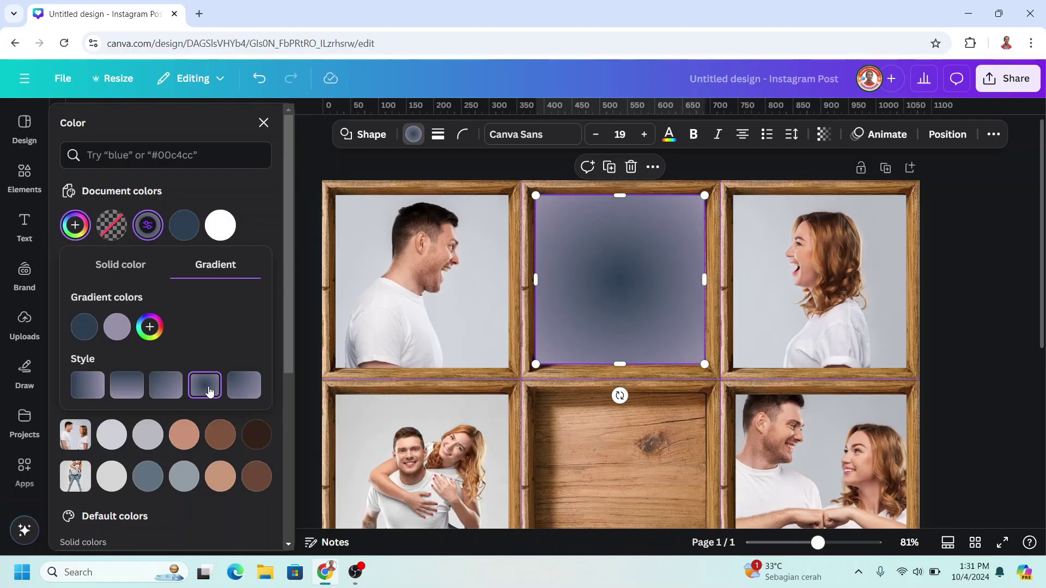
left_click(85, 327)
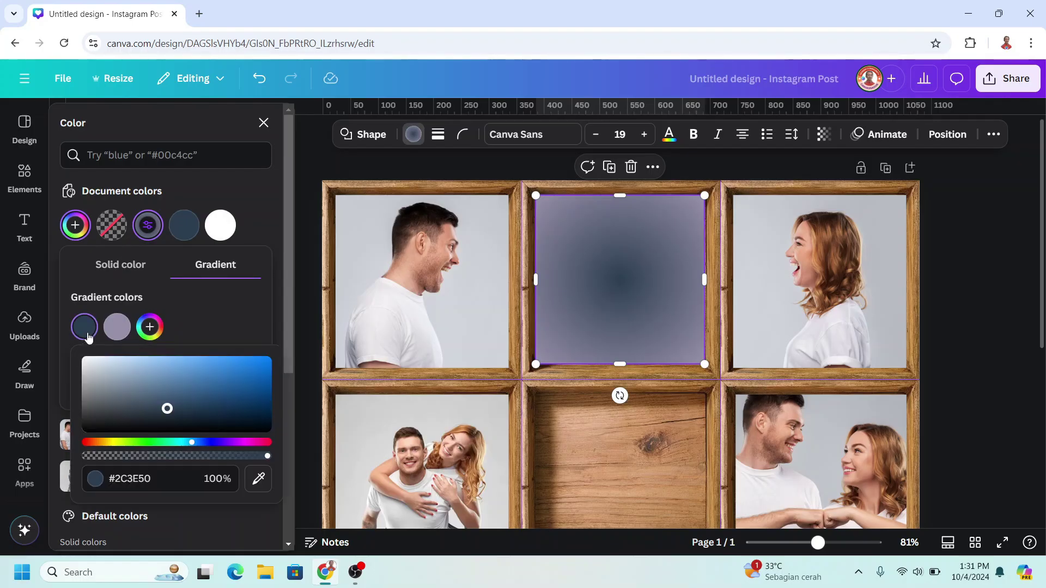
left_click(86, 407)
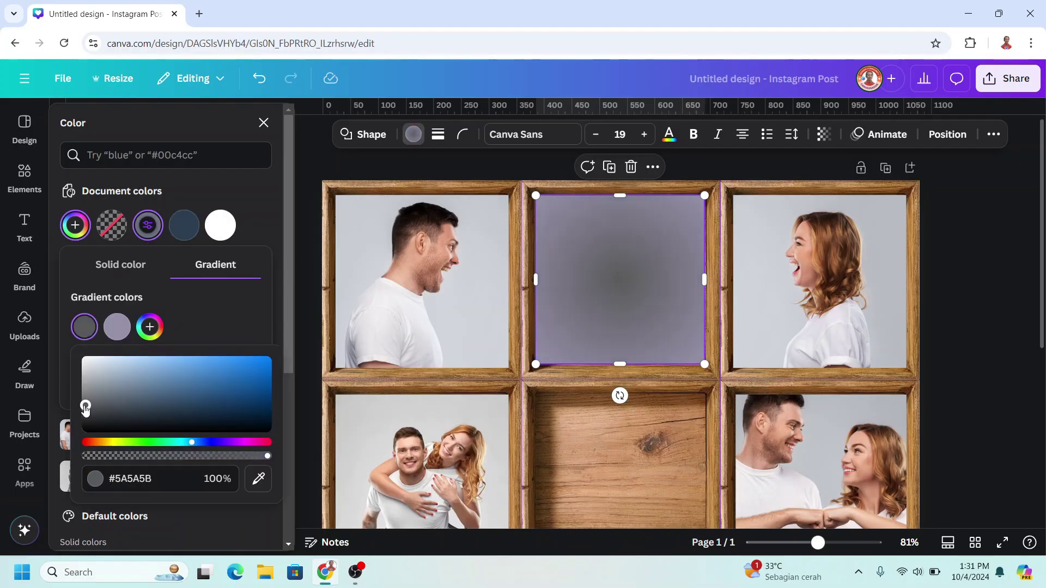
left_click(115, 329)
left_click_drag(142, 381, 109, 452)
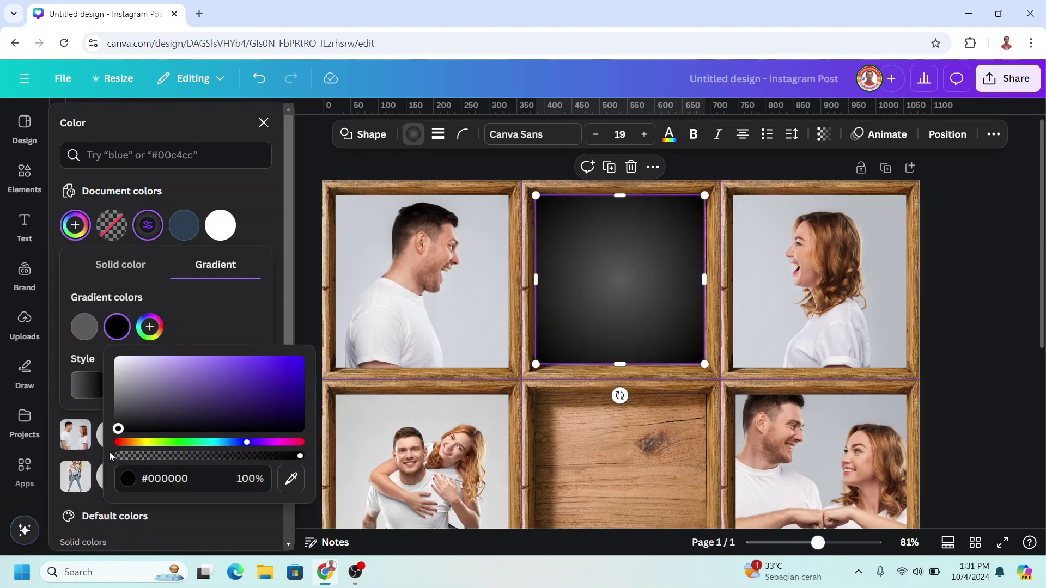
- Copy the gradient square into the centre frame and duplicate it into the bottom-middle frame
left_click(635, 453)
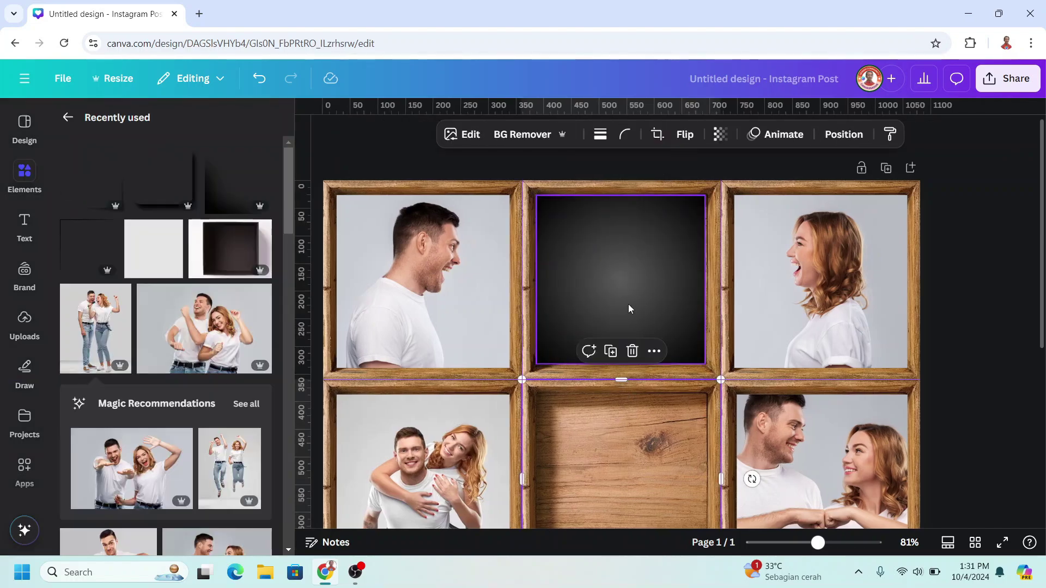
left_click(630, 267)
left_click_drag(633, 284, 616, 424)
scroll(614, 414, "down", 5)
scroll(619, 311, "up", 3)
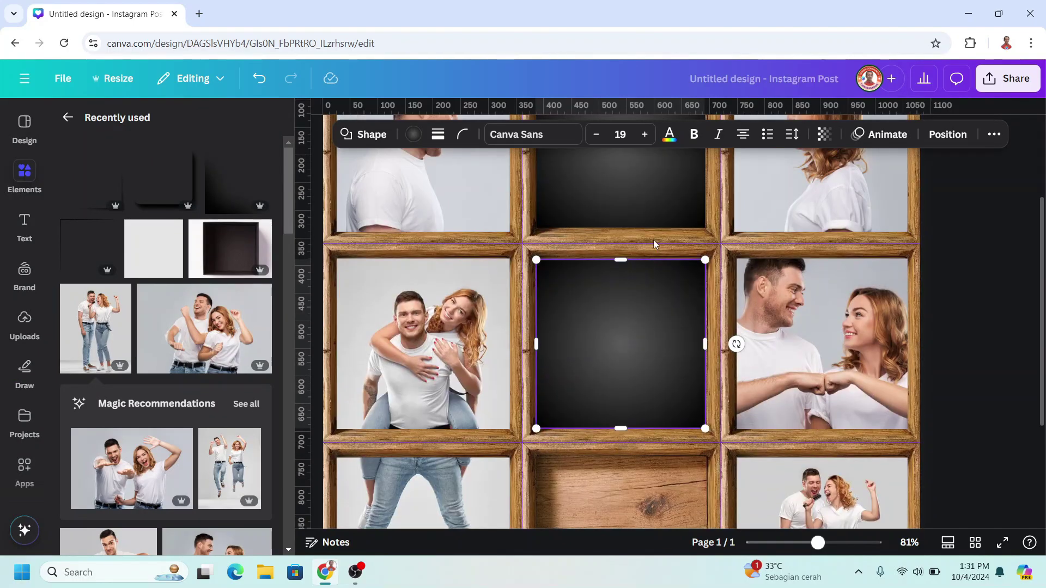
left_click(611, 233)
scroll(636, 357, "down", 3)
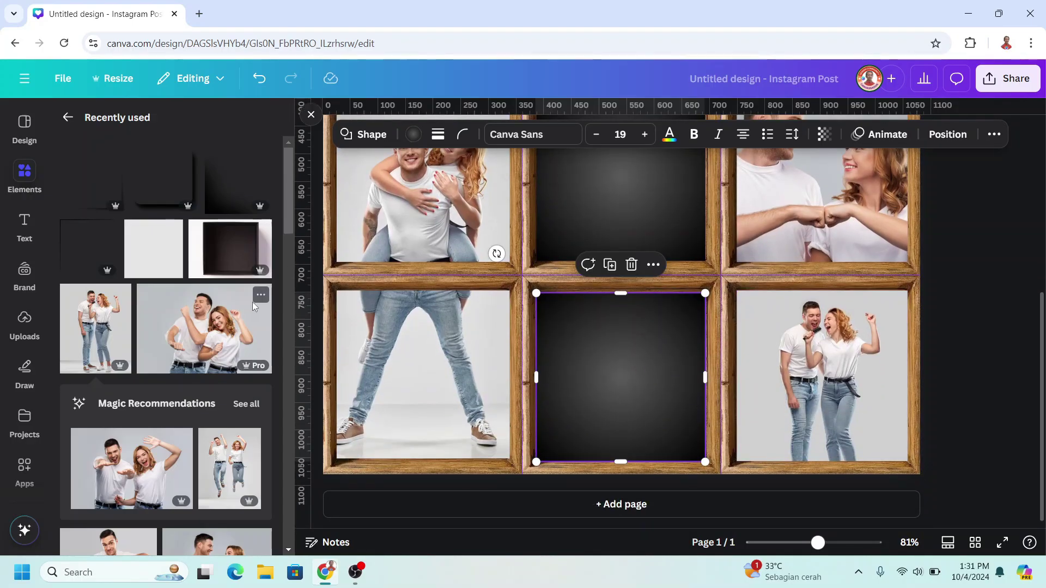
- Add the dancing-couple photo, shrink it, remove its background, and open its Edit panel
left_click(261, 295)
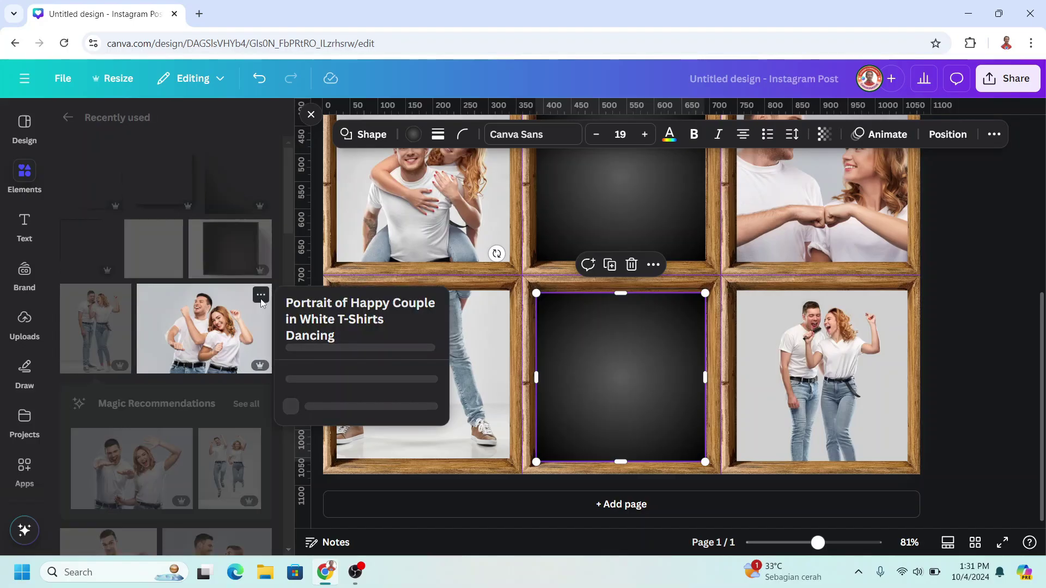
left_click(204, 333)
left_click_drag(821, 182, 666, 305)
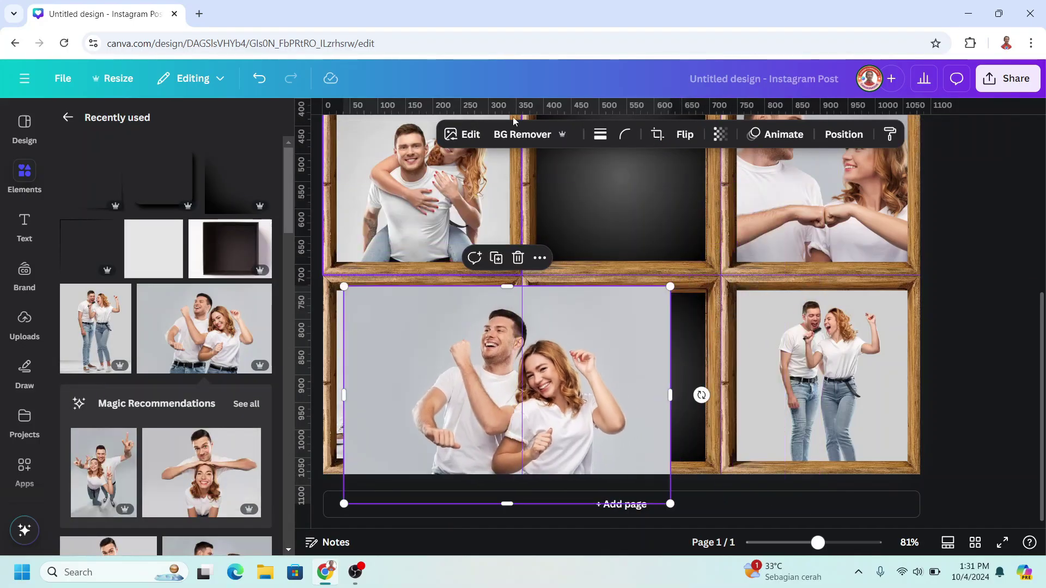
left_click(517, 136)
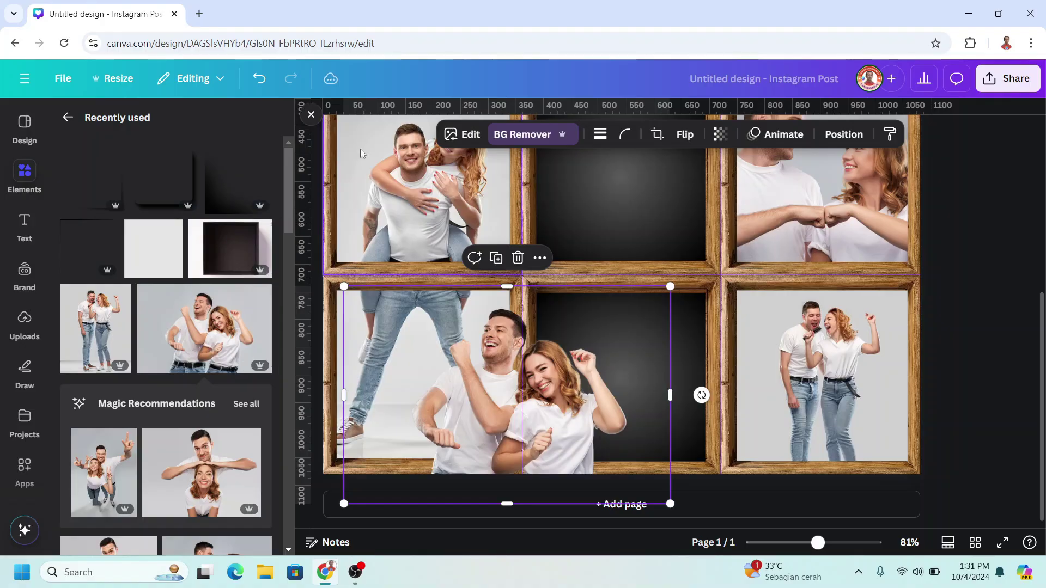
left_click(460, 134)
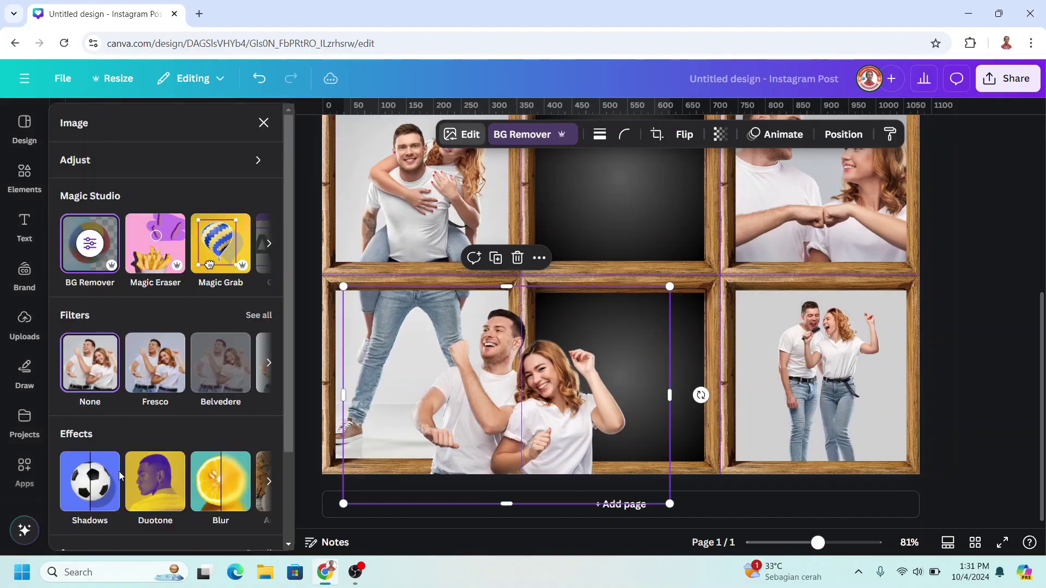
- Give the dancing-couple cut-out a Drop shadow with distance raised to about 62
left_click(92, 482)
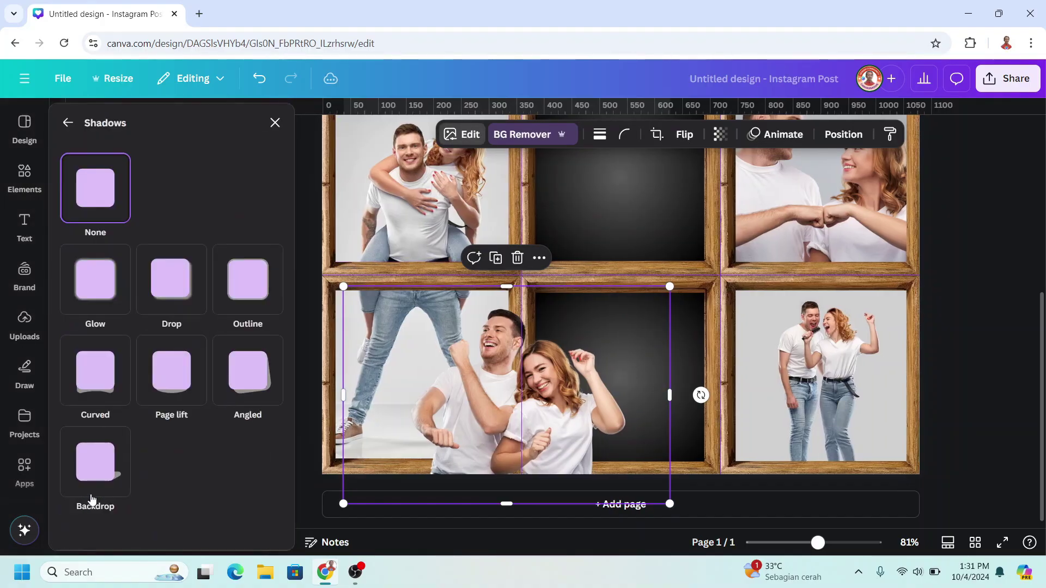
left_click(180, 296)
scroll(140, 438, "down", 3)
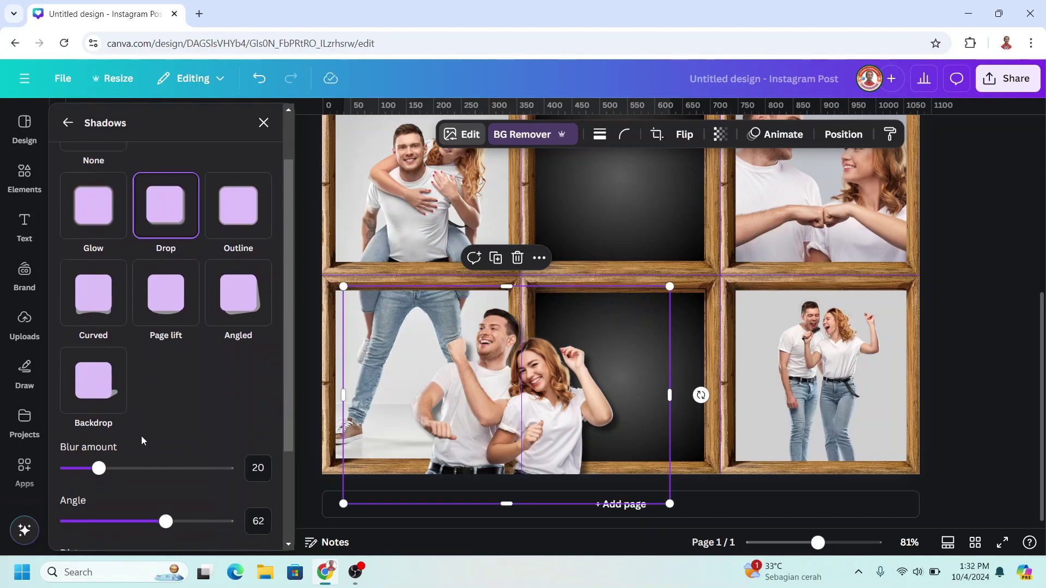
left_click_drag(149, 508, 167, 519)
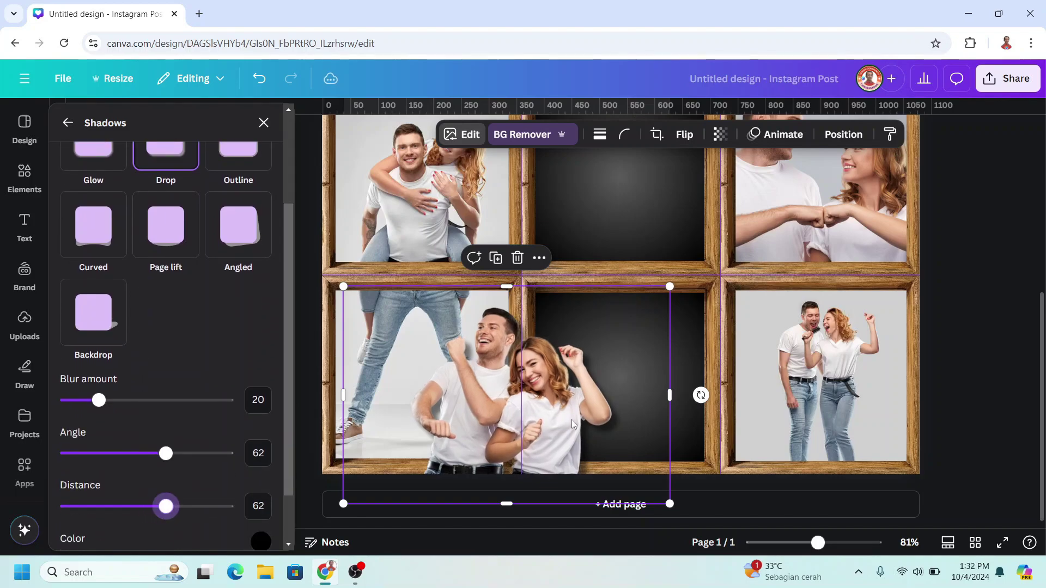
- Move the cut-out into the bottom-middle frame and trim its bottom edge to fit
left_click_drag(571, 419, 692, 390)
scroll(746, 462, "up", 5)
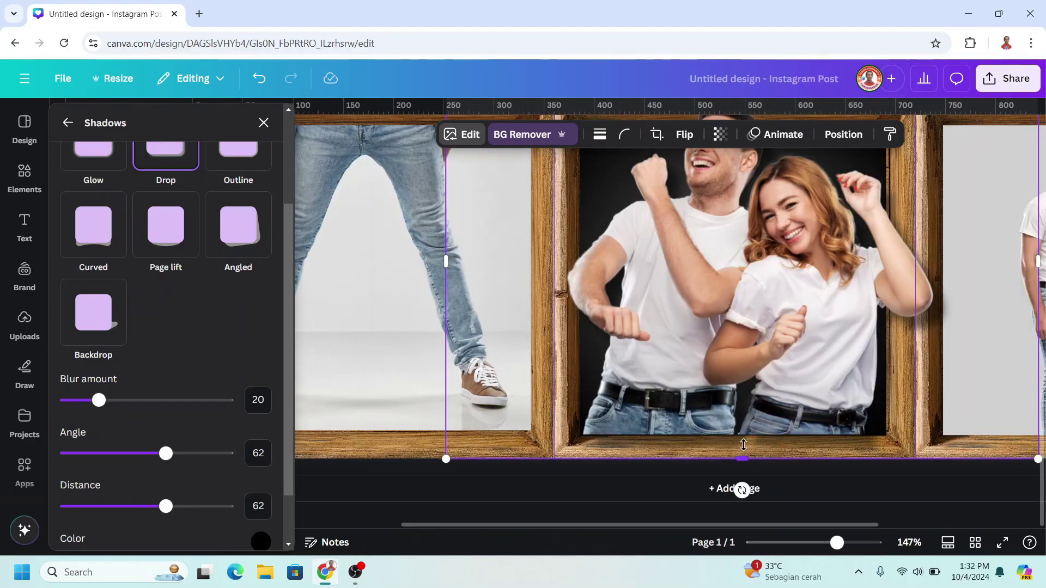
left_click_drag(744, 445, 741, 441)
scroll(423, 367, "down", 5)
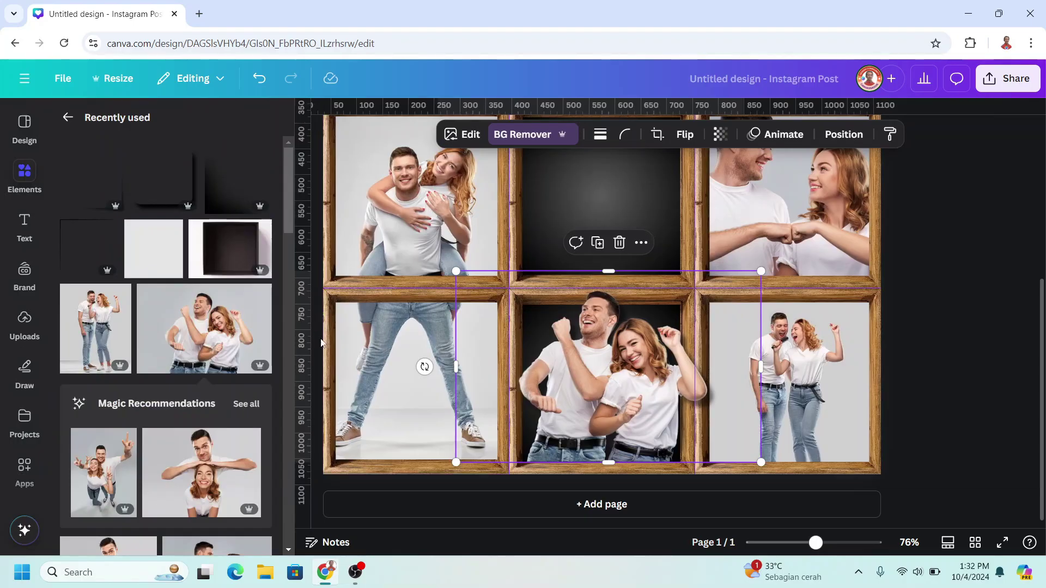
- Add the recommended peace-sign couple photo and remove its background
left_click(111, 470)
left_click(126, 442)
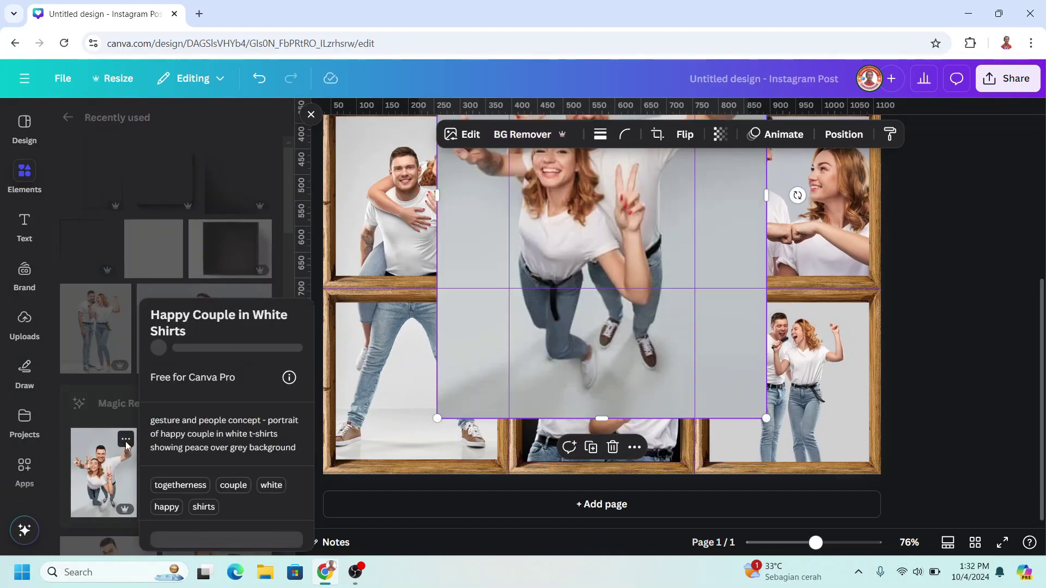
left_click(586, 307)
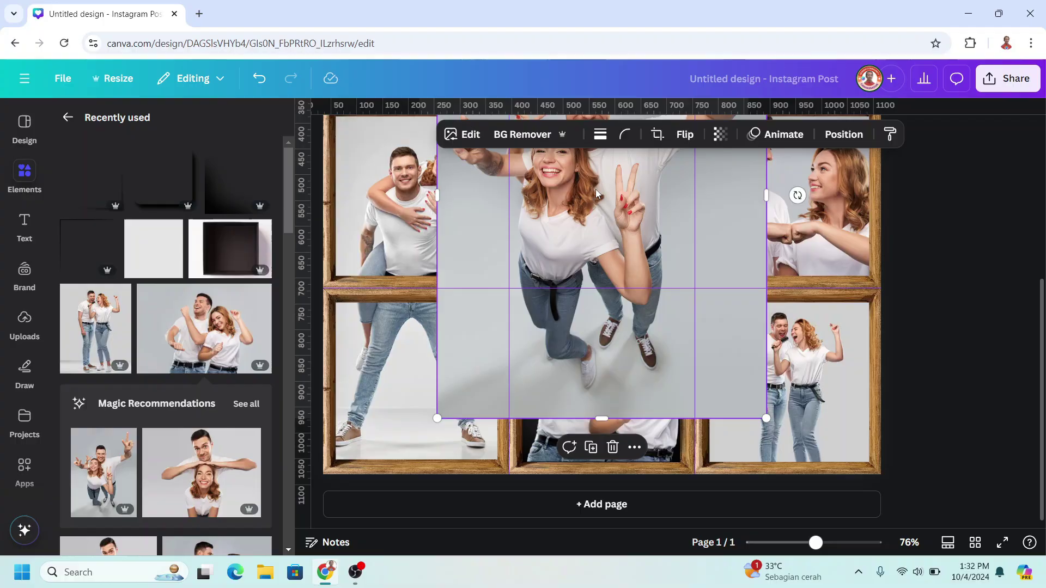
left_click(531, 141)
scroll(495, 149, "up", 3)
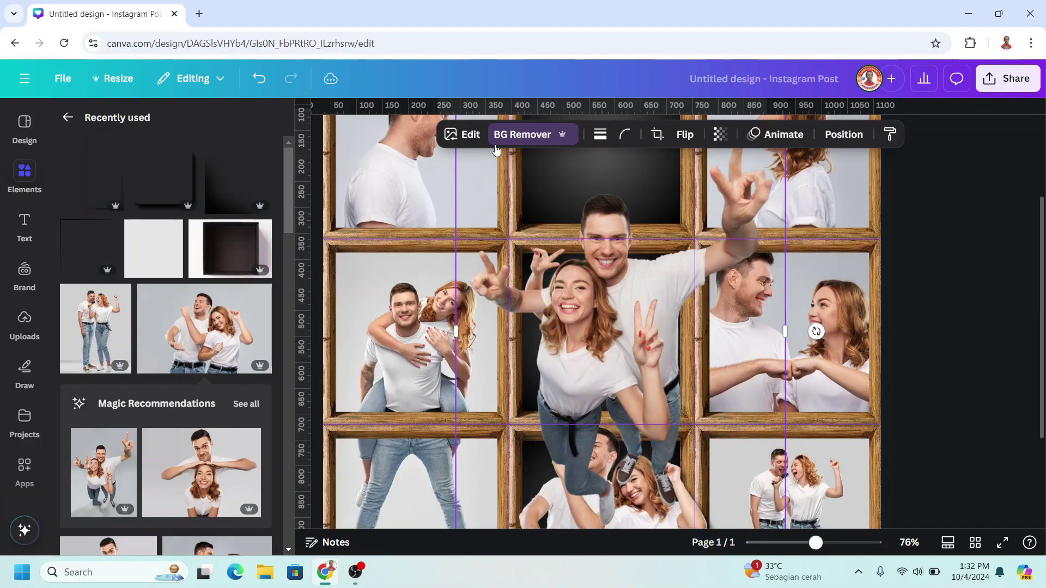
scroll(477, 154, "down", 3)
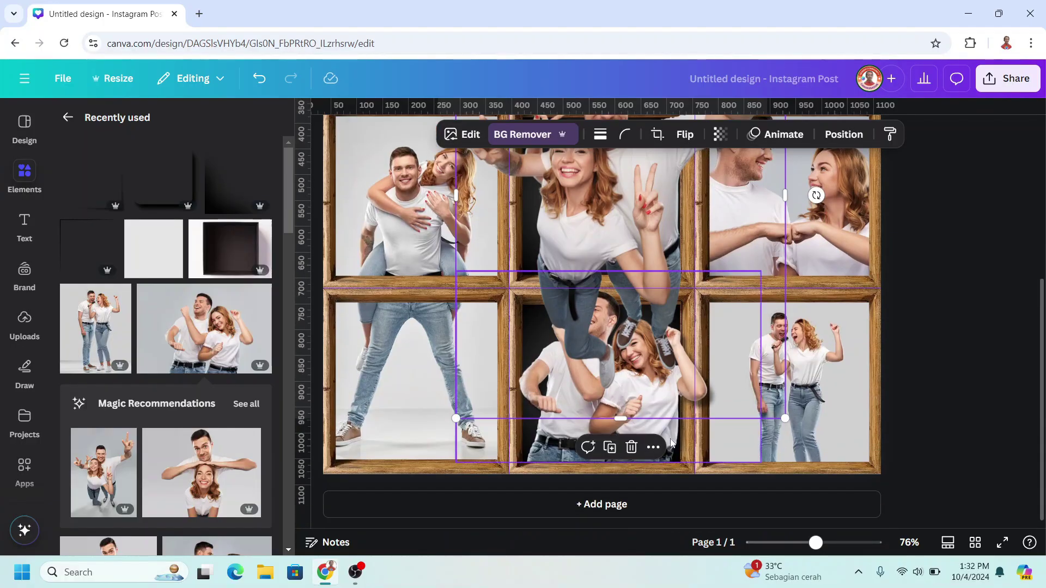
- Copy the dancing couple's shadow style onto the new cut-out
left_click(672, 442)
left_click(890, 134)
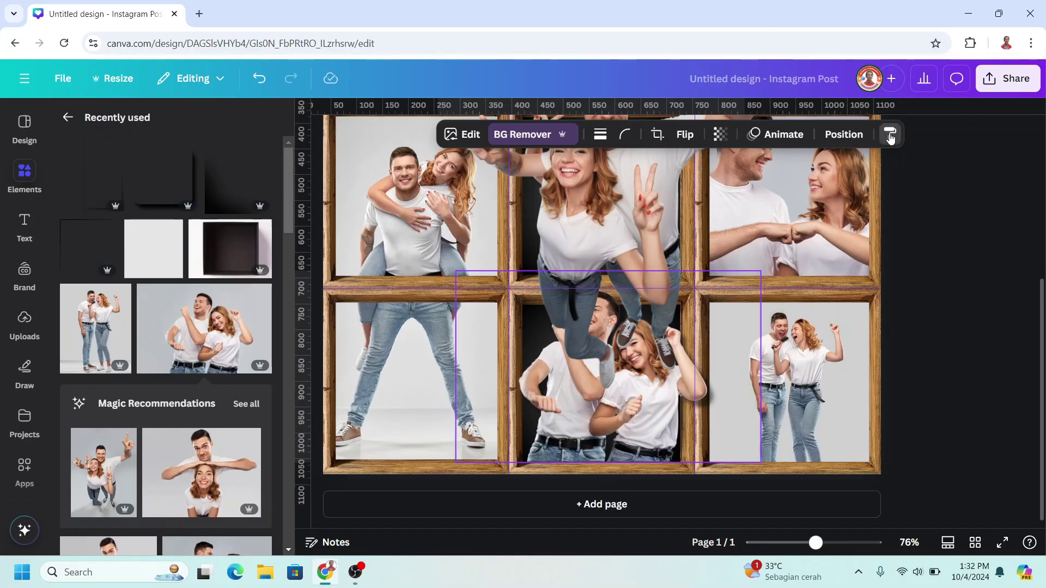
scroll(619, 292, "up", 3)
left_click(625, 295)
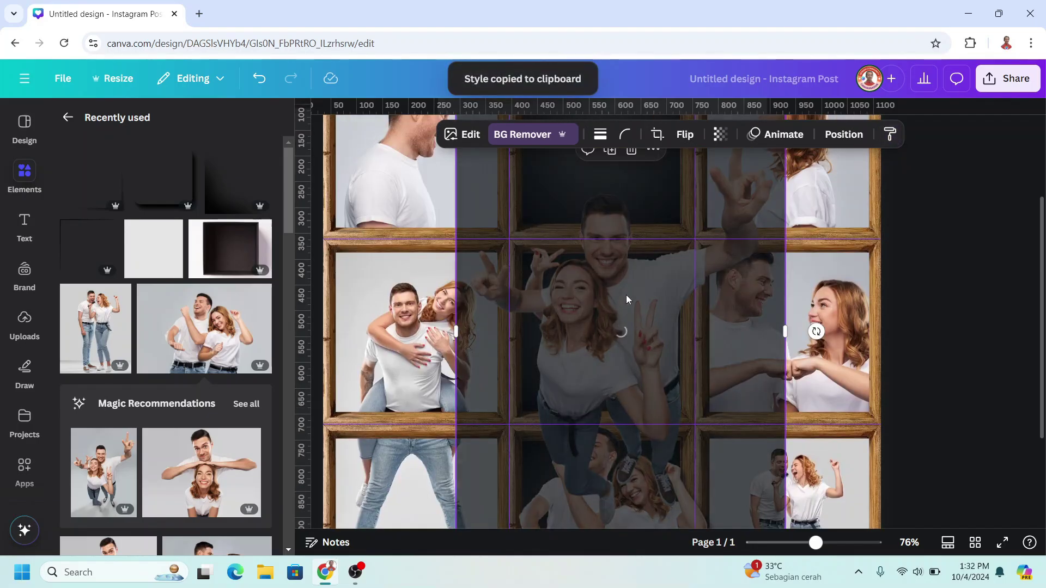
- Shrink the peace-sign cut-out over the centre frame and trim its bottom edge there
left_click_drag(629, 295, 629, 363)
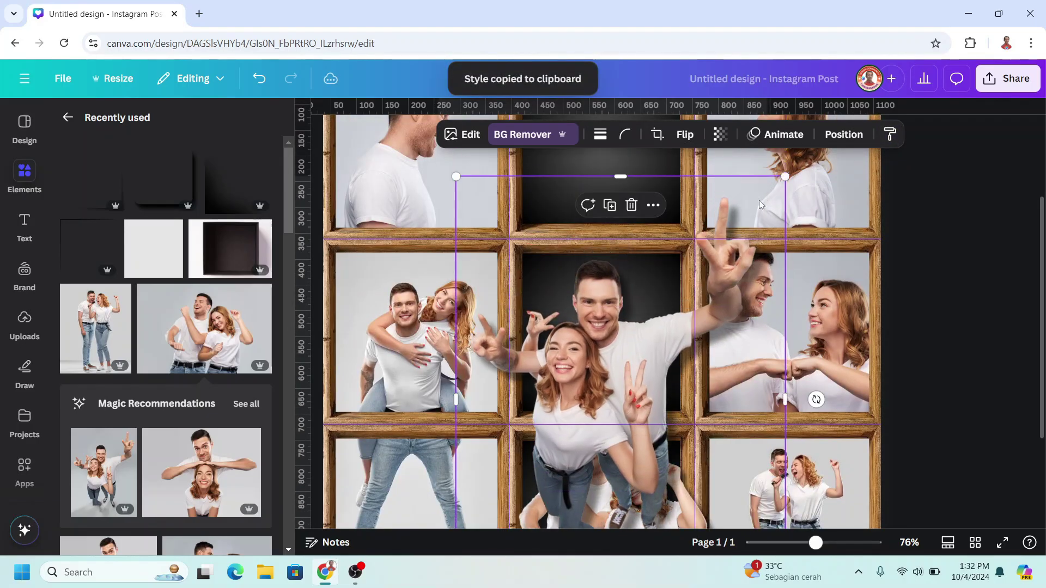
left_click_drag(758, 210, 754, 221)
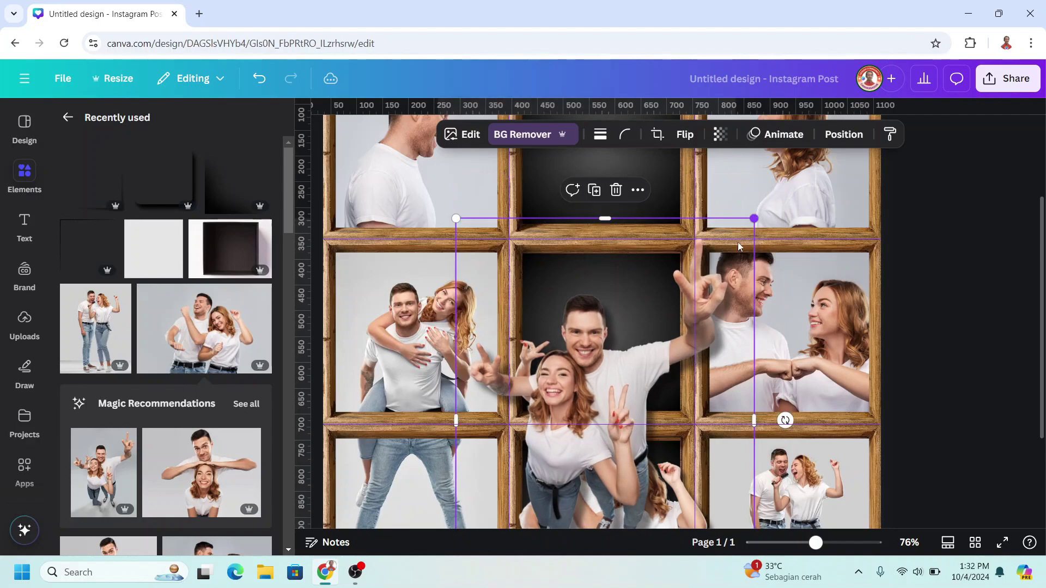
left_click_drag(651, 358, 669, 292)
scroll(599, 480, "down", 3)
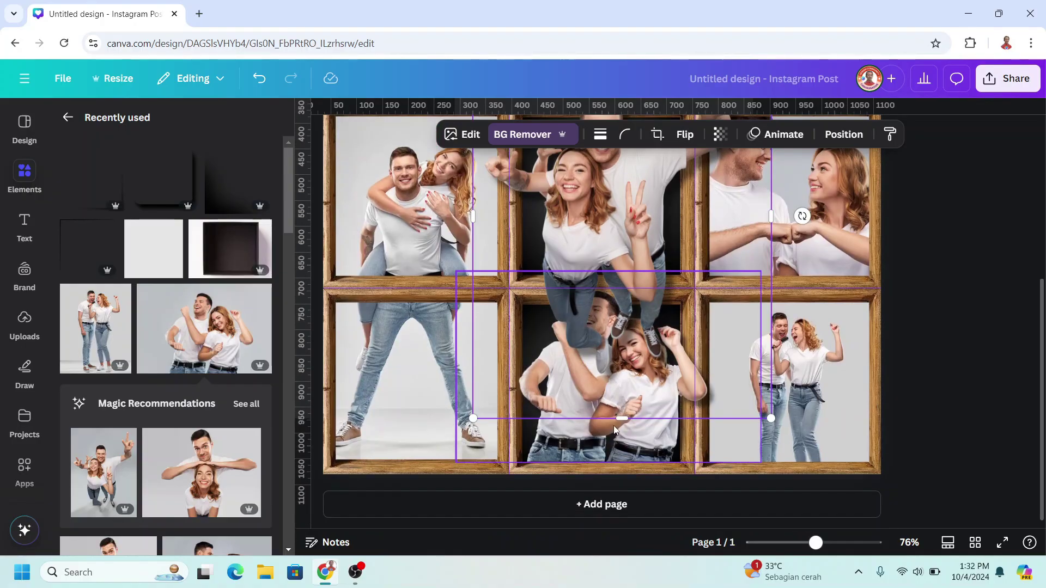
left_click_drag(614, 415, 618, 274)
scroll(649, 377, "up", 3)
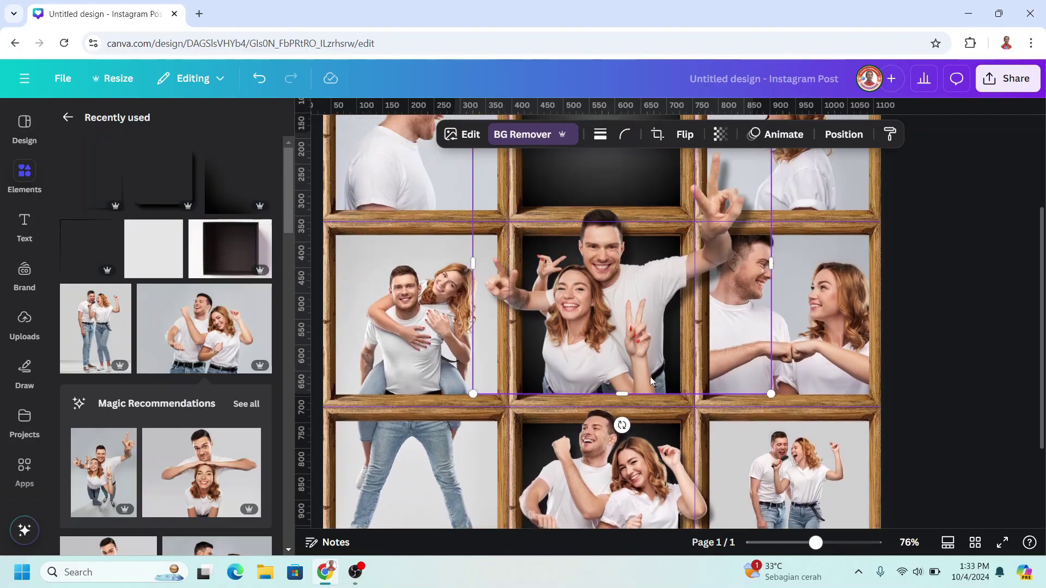
scroll(659, 396, "up", 3)
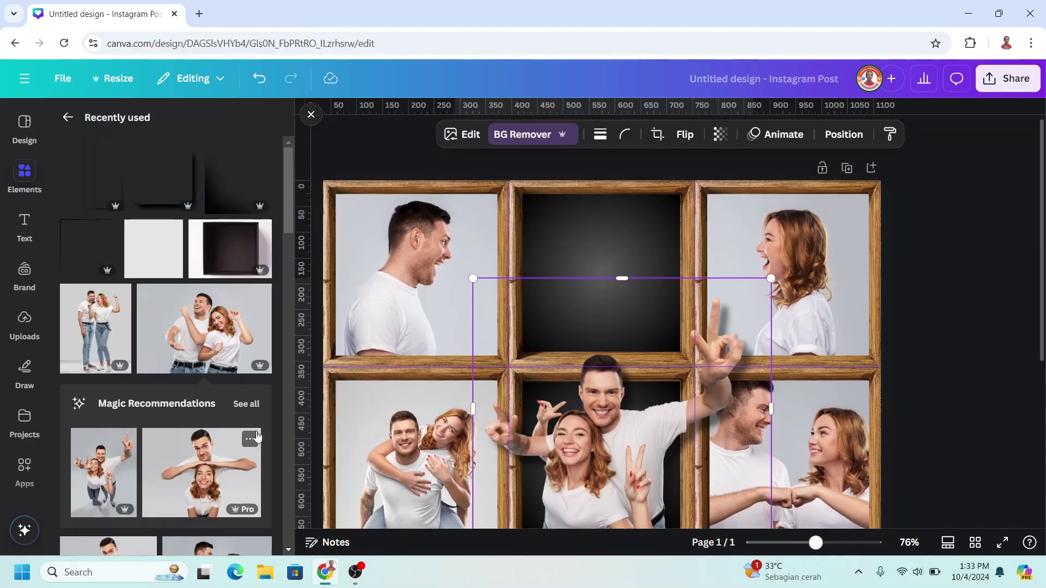
- Add the hands-on-head couple photo, remove its background, and apply the matching shadow style
left_click(249, 439)
left_click(221, 470)
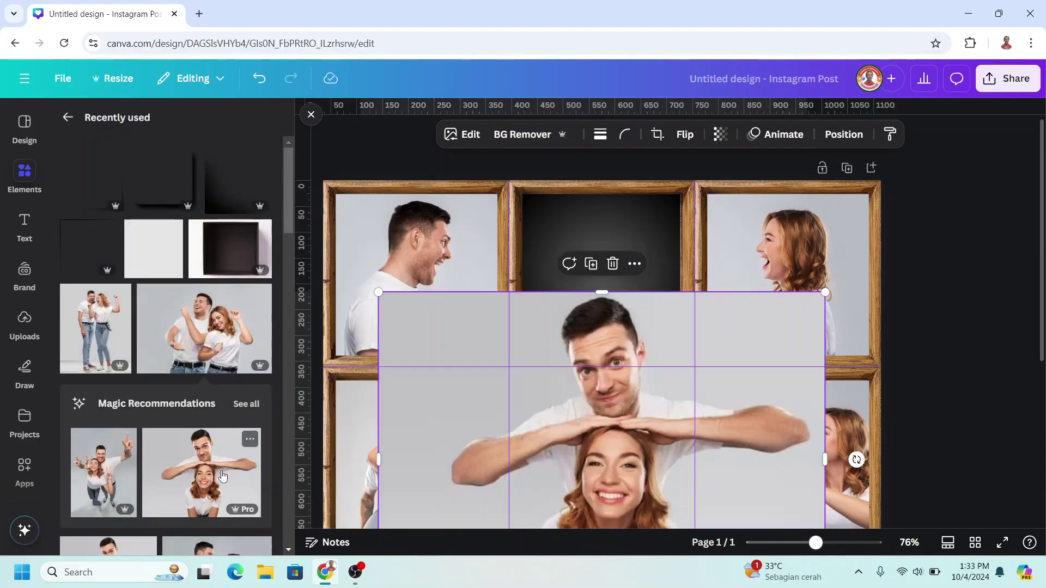
left_click(512, 138)
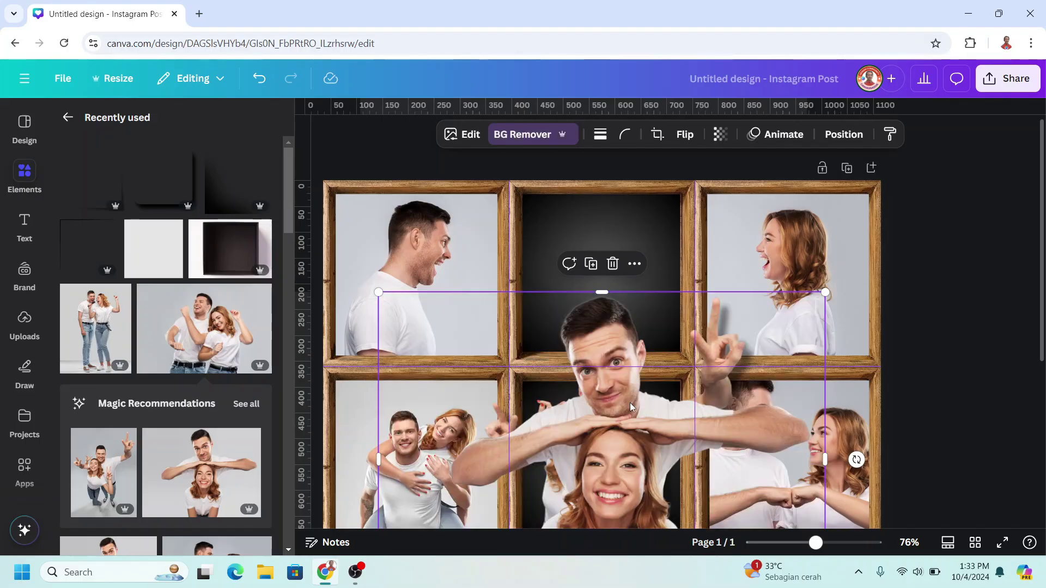
left_click_drag(630, 403, 537, 212)
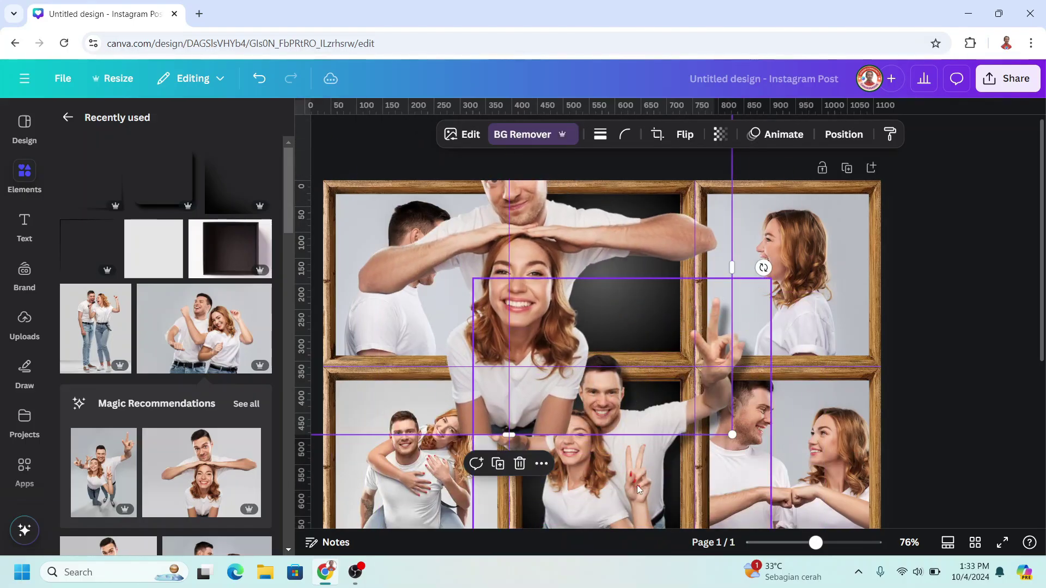
left_click(890, 134)
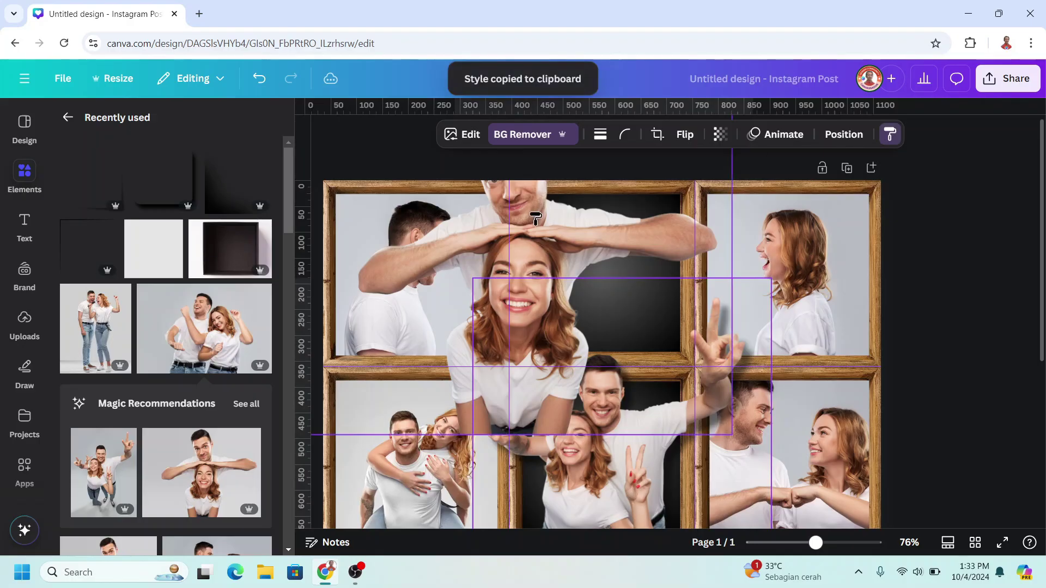
left_click(535, 218)
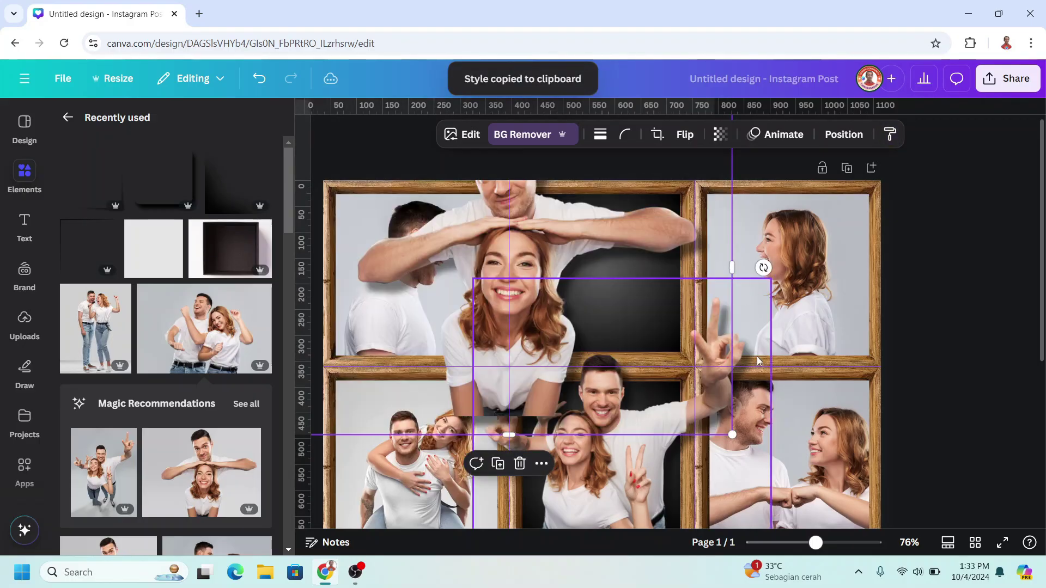
- Shrink the cut-out into the top-centre frame, then zoom out to view the finished collage
left_click_drag(732, 435, 582, 321)
left_click_drag(435, 253, 609, 351)
left_click(793, 533)
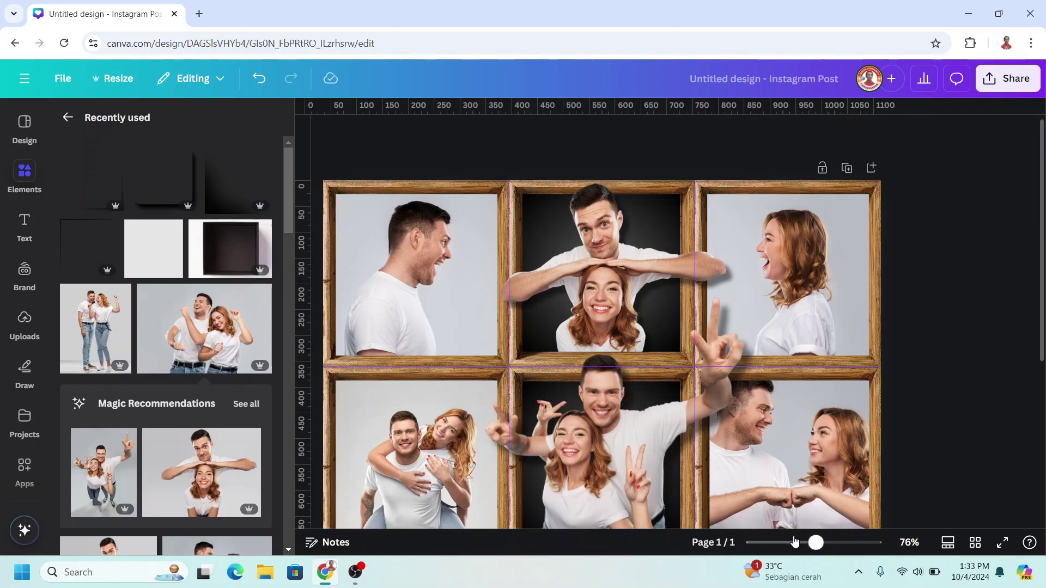
left_click(800, 543)
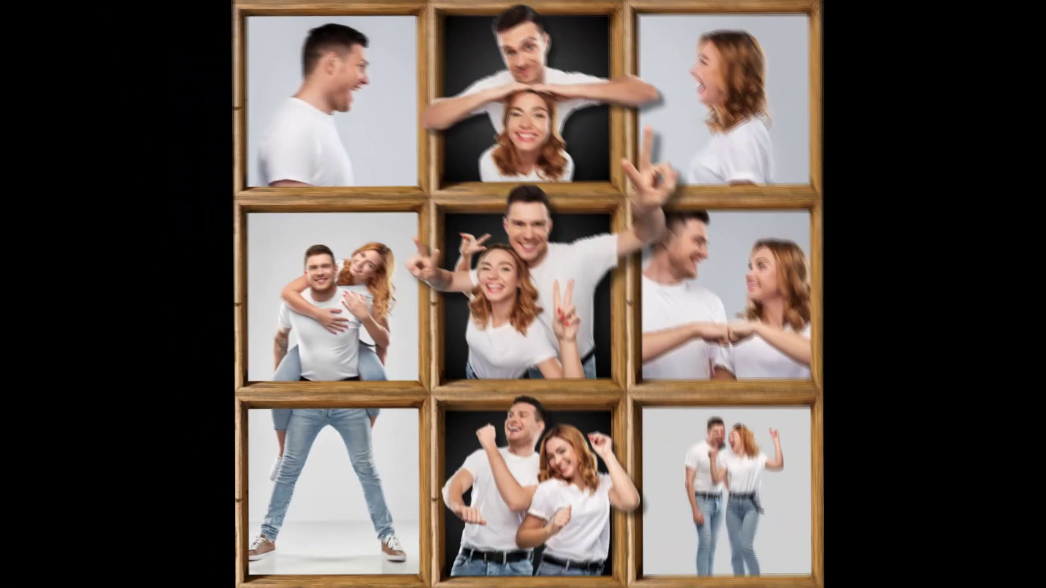